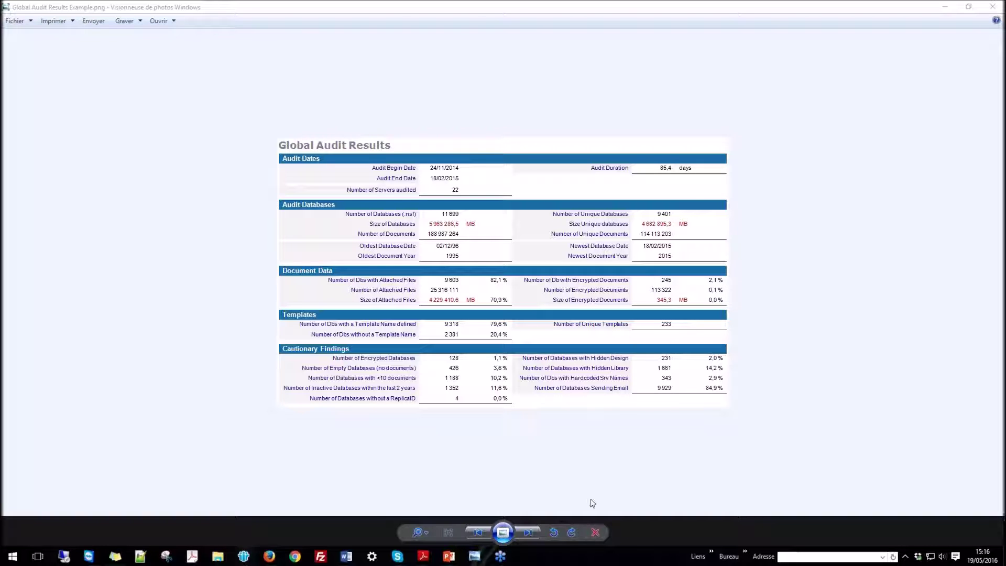
- Page through the audit report images from the global results to the Activity By Server charts
left_click(527, 533)
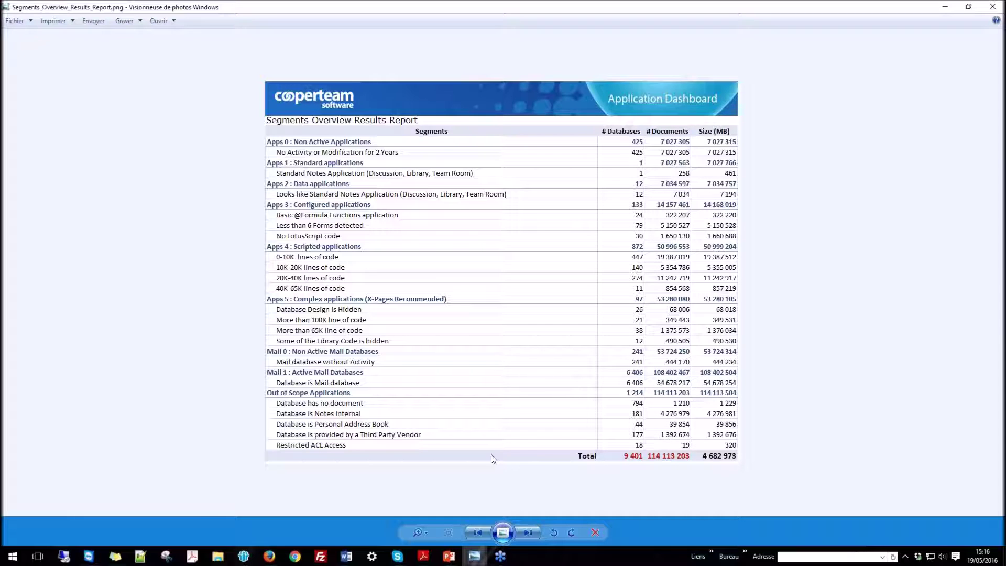
left_click(527, 532)
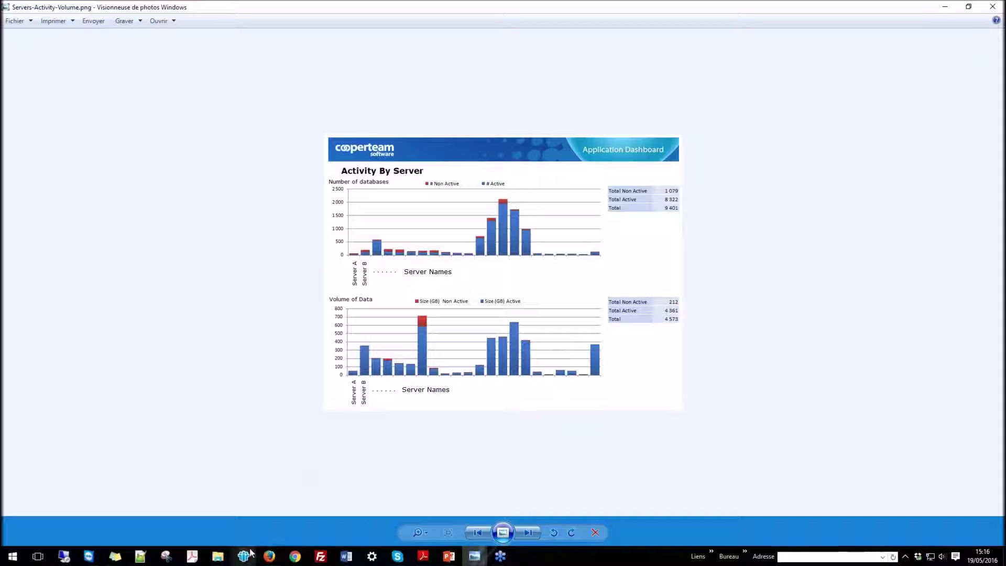
- Switch to IBM Notes and examine the operating principle and its NotesExtractor.nsf and NotesExtractor.exe components in the Introduction document
mouse_move(242, 557)
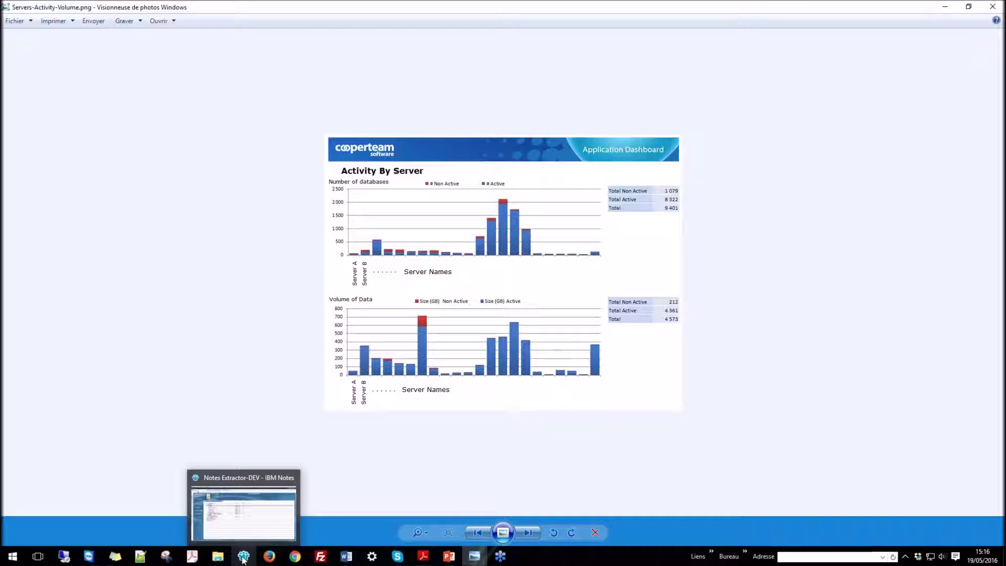
left_click(252, 521)
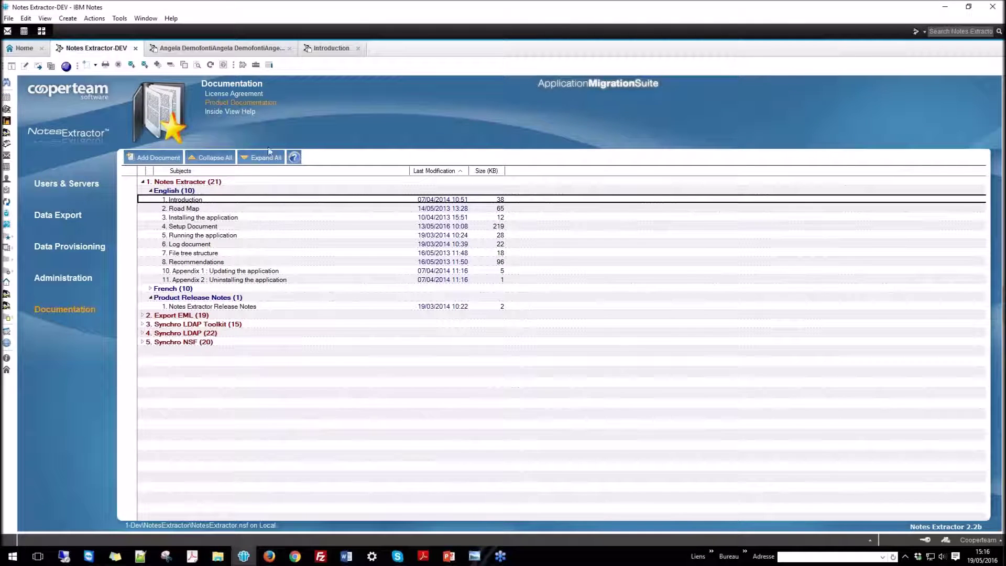
left_click(322, 47)
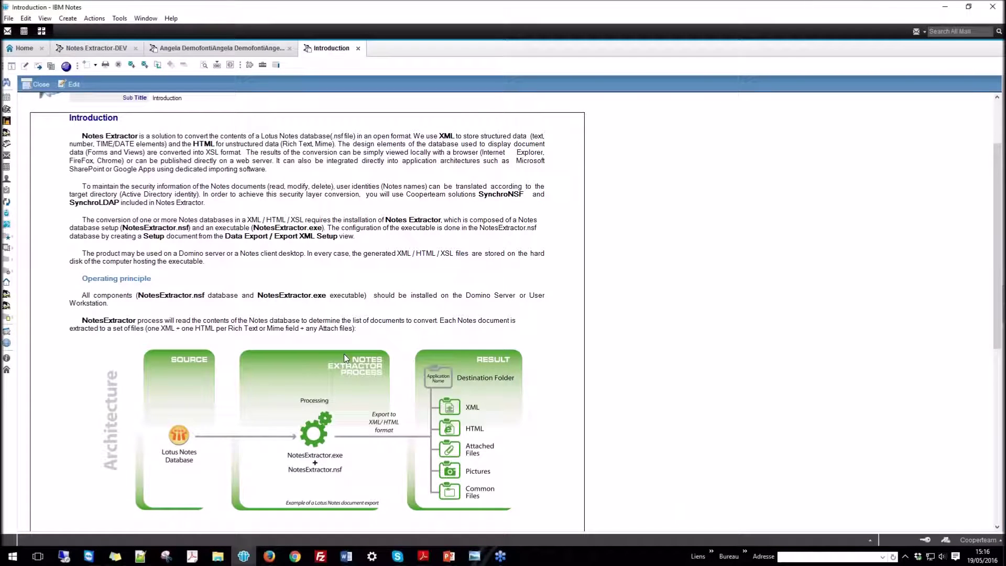
scroll(345, 362, "down", 5)
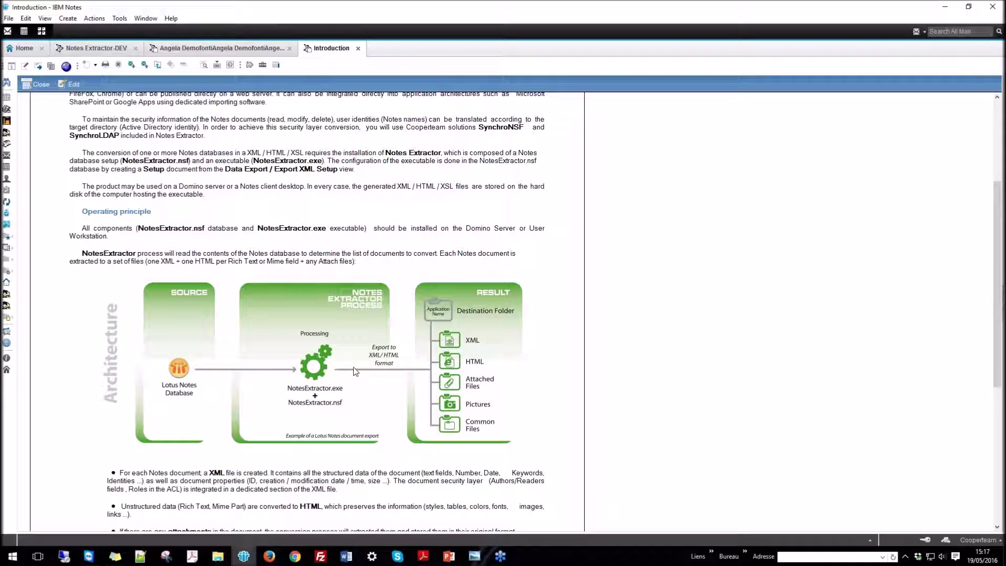
scroll(354, 370, "down", 1)
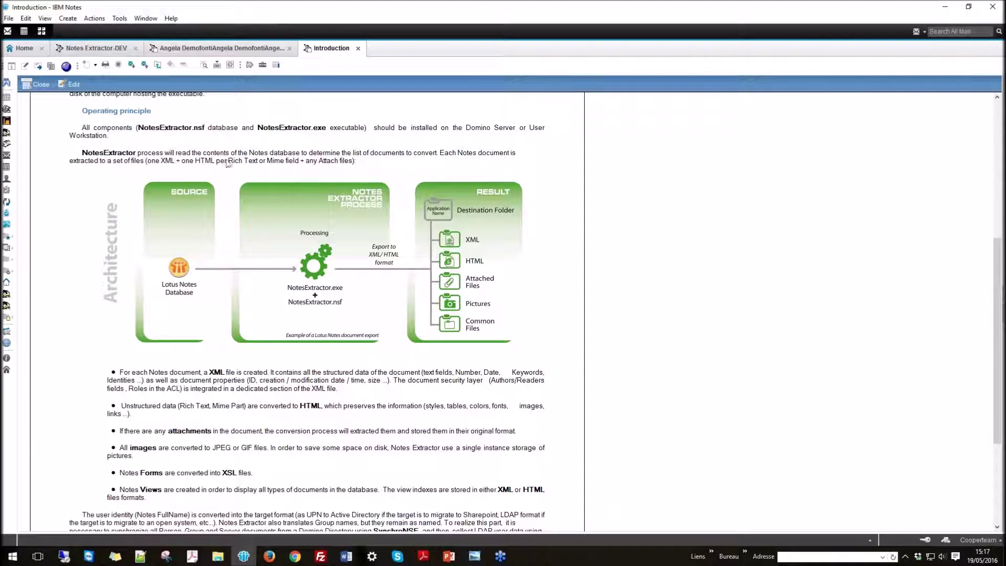
left_click_drag(140, 131, 198, 131)
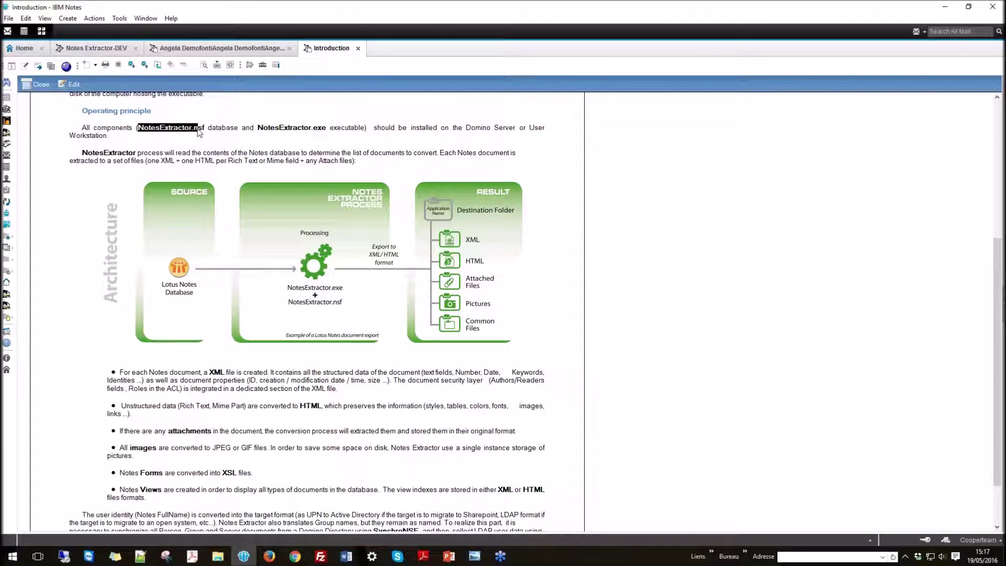
left_click_drag(259, 128, 327, 132)
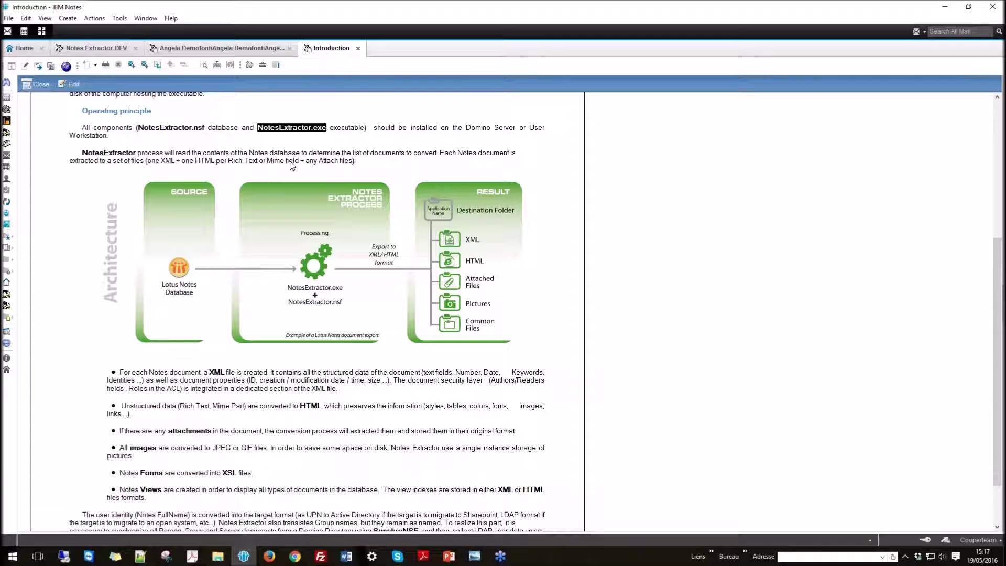
- Open the first user's document from the Users & Servers list in the Notes Extractor database
left_click(93, 51)
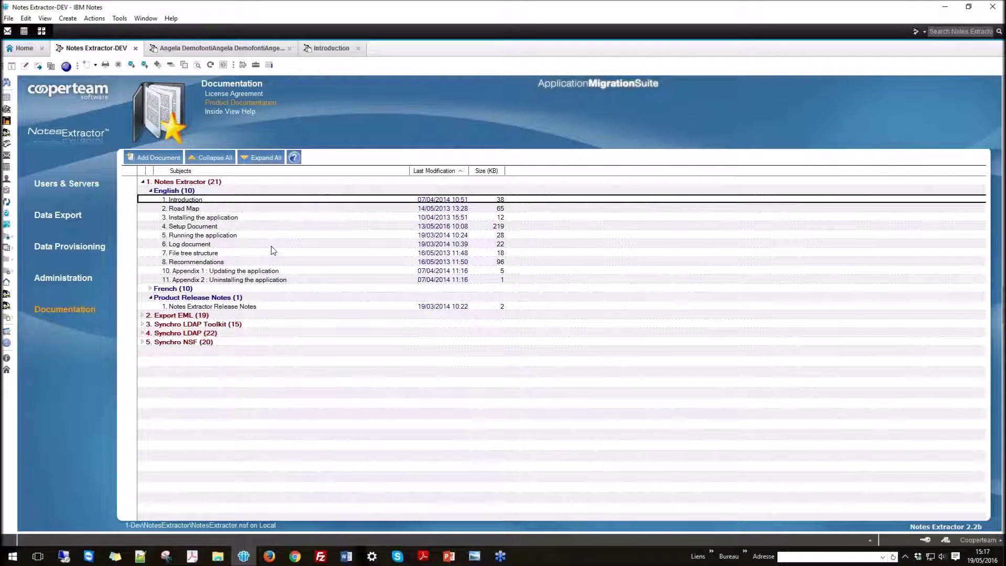
left_click(70, 185)
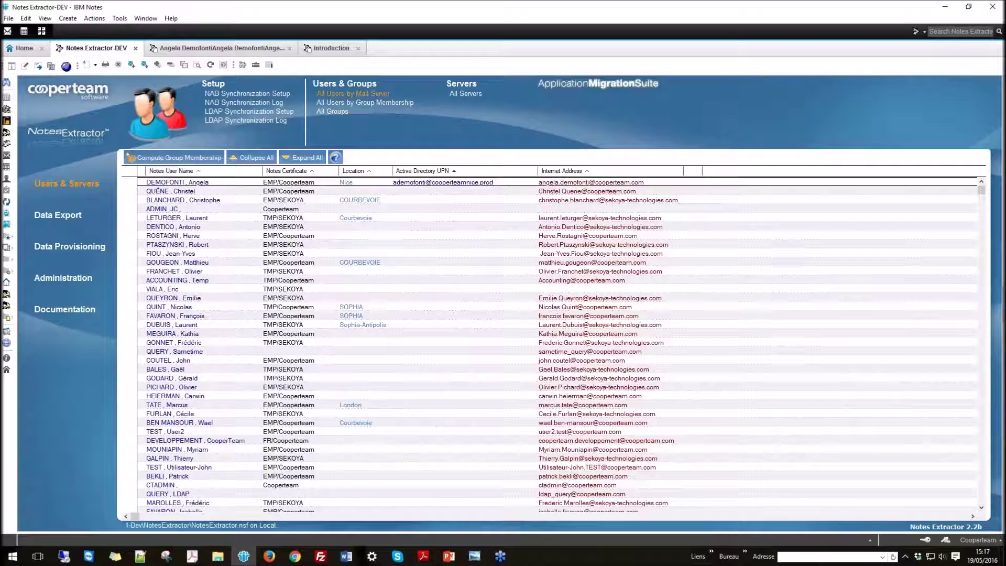
double_click(286, 184)
- Compare the user's Domino NAB full name with the Active Directory LDAP DN and User Principal Name
left_click_drag(73, 153, 128, 155)
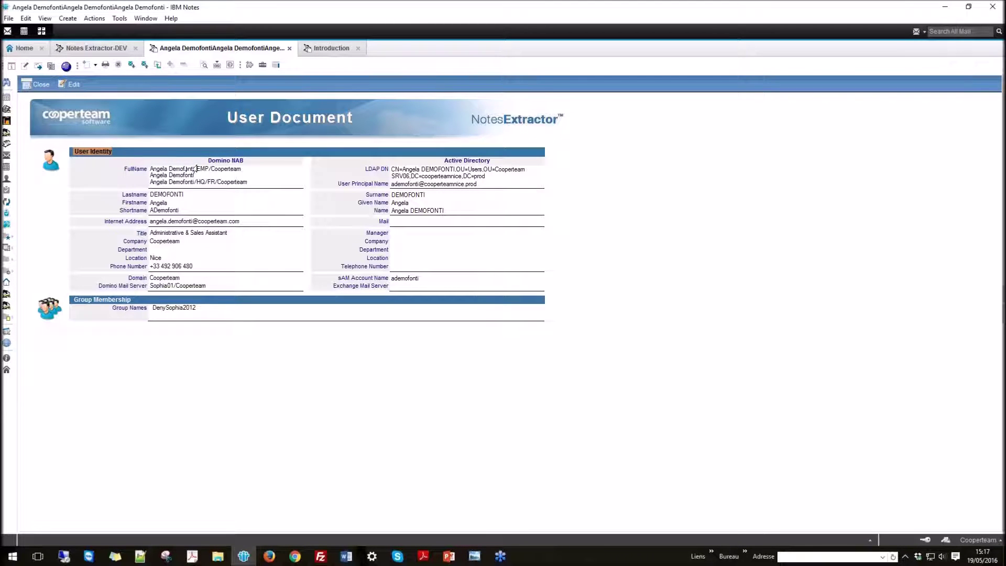
left_click_drag(209, 161, 237, 165)
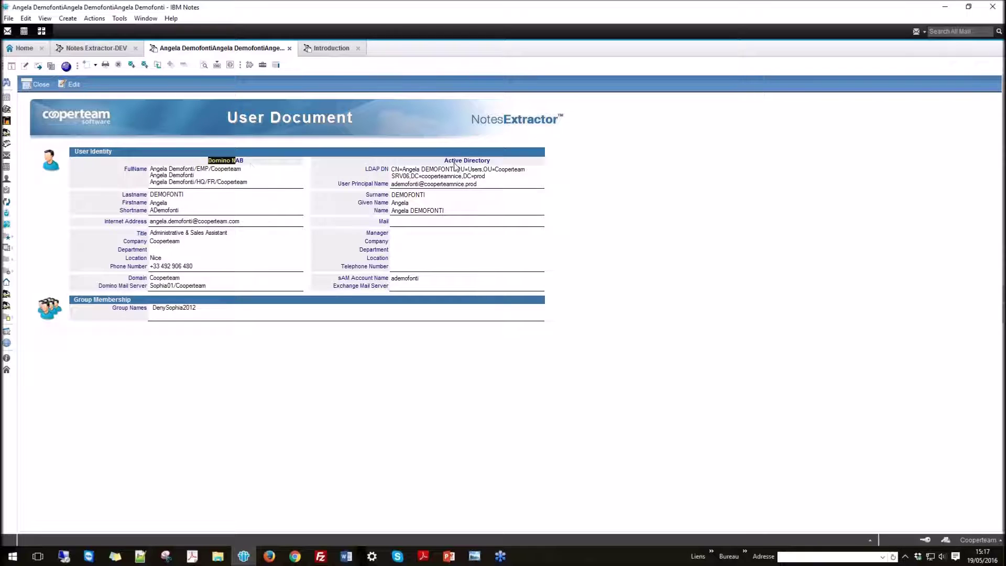
left_click_drag(444, 161, 491, 163)
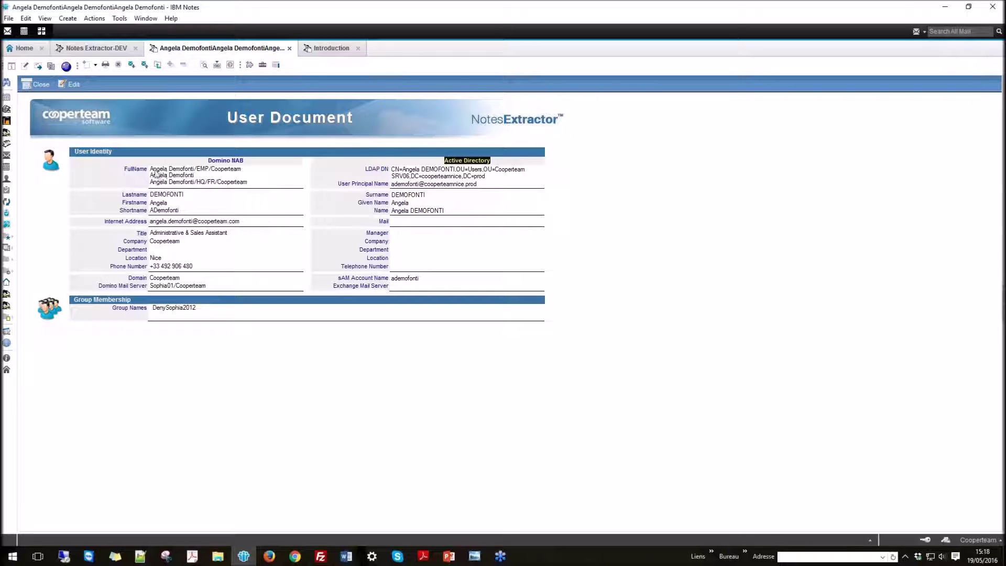
left_click_drag(151, 170, 250, 175)
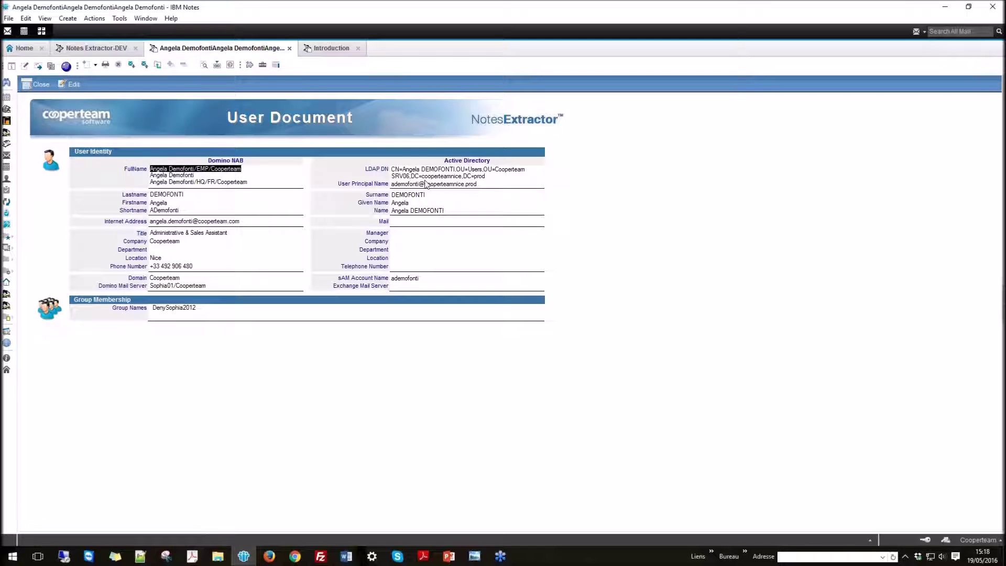
left_click_drag(392, 170, 501, 183)
left_click_drag(391, 185, 487, 187)
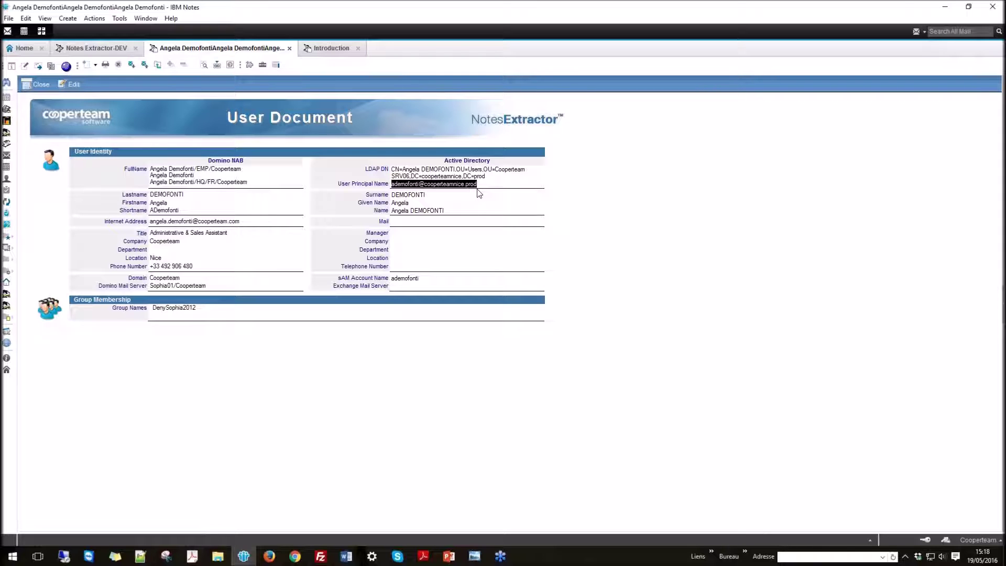
- Create a new Export XML Setup in the Data Export section and name it Webinar
left_click(89, 53)
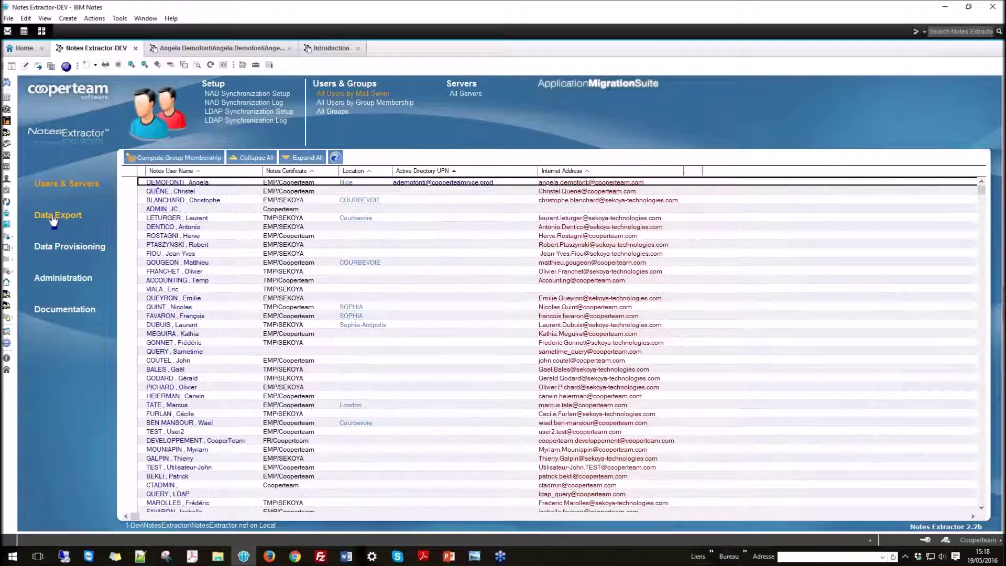
left_click(53, 219)
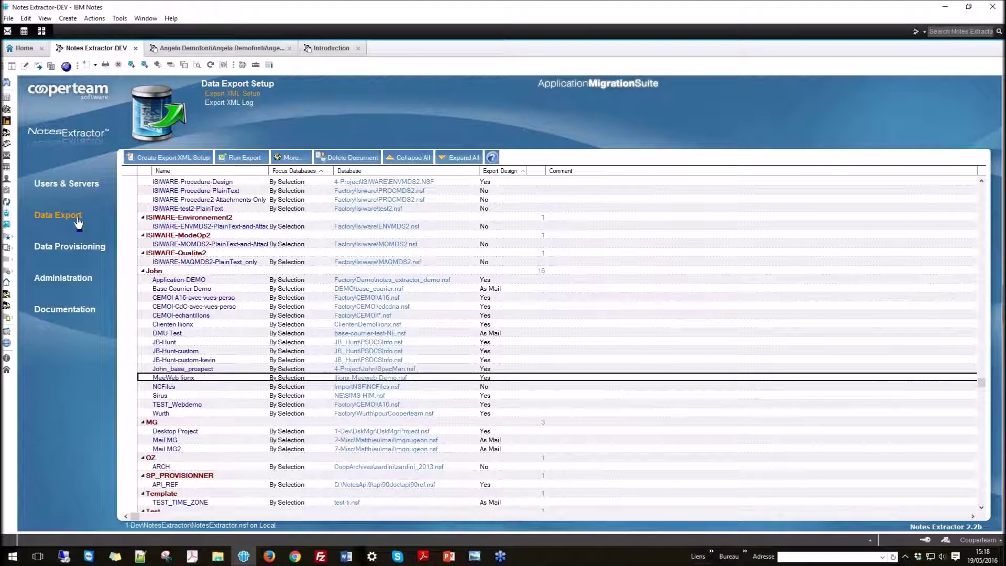
left_click(170, 157)
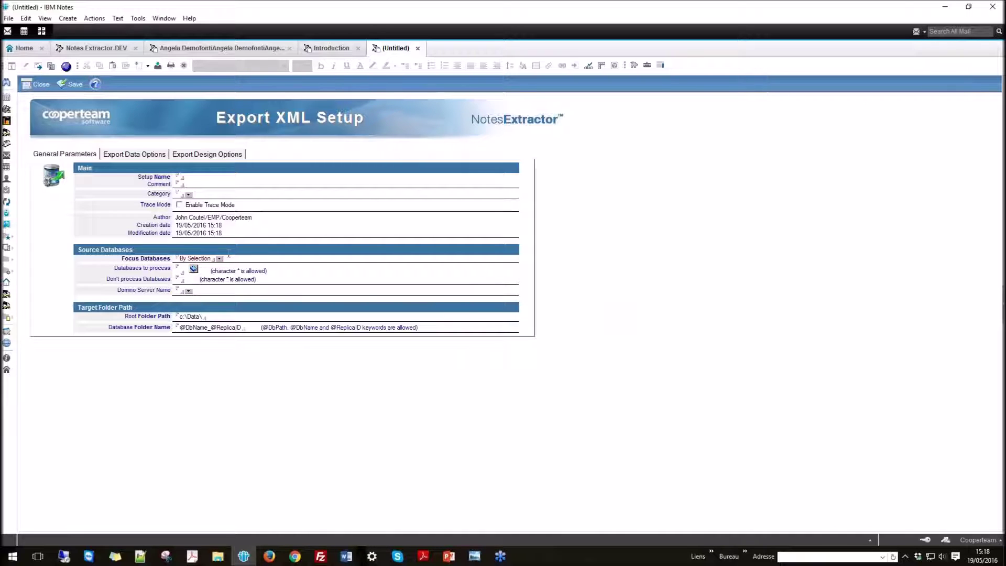
type("Webinar")
left_click(187, 183)
left_click(116, 51)
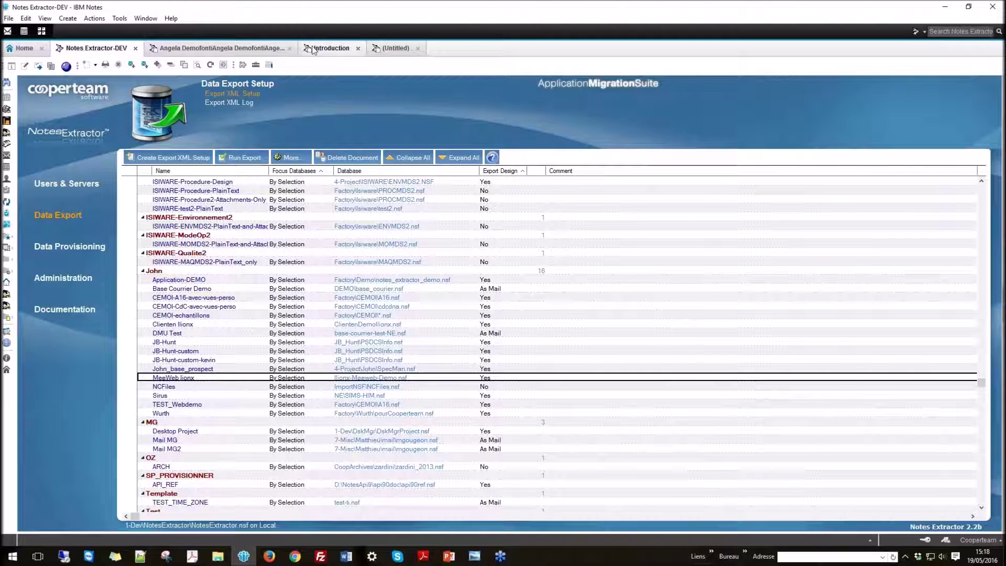
left_click(394, 48)
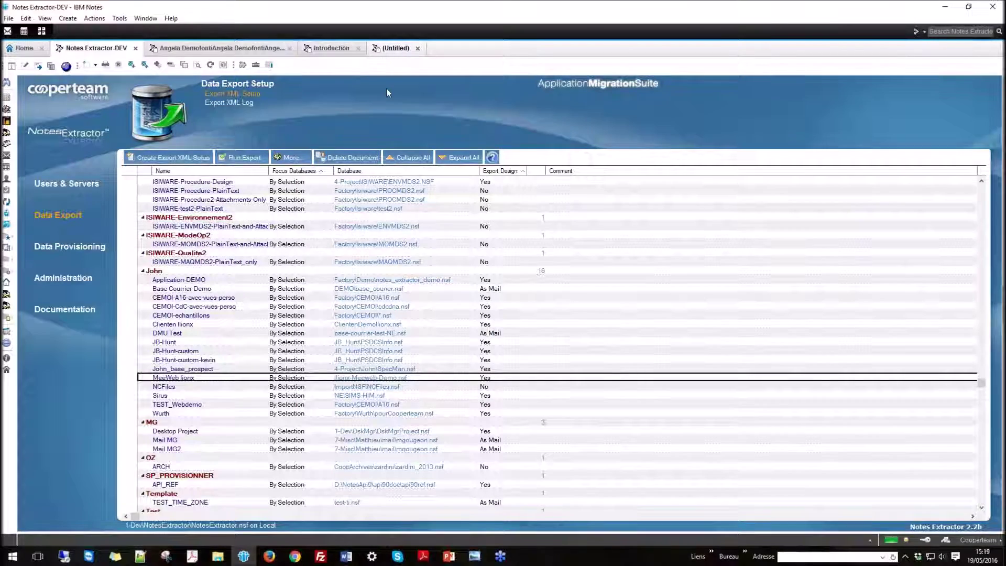
- Choose the Domain Catalog on server CTAPPS01/SRV/Cooperteam as the source database to process
left_click(181, 258)
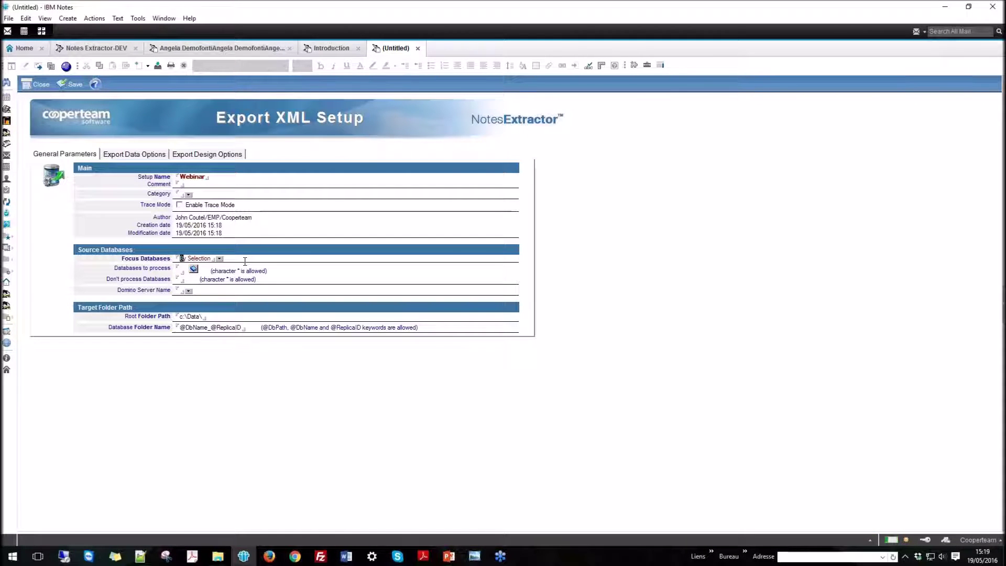
left_click(194, 268)
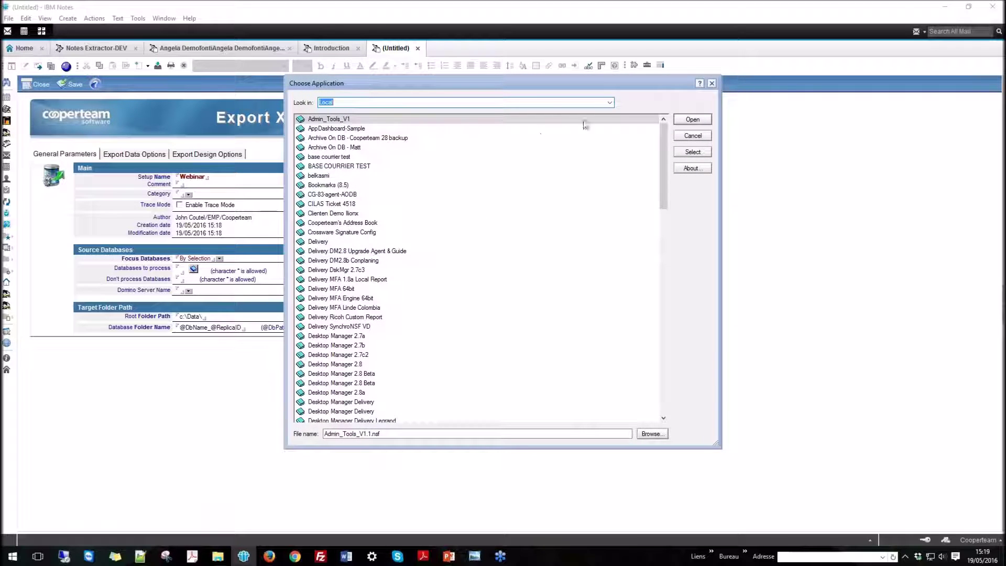
left_click(610, 103)
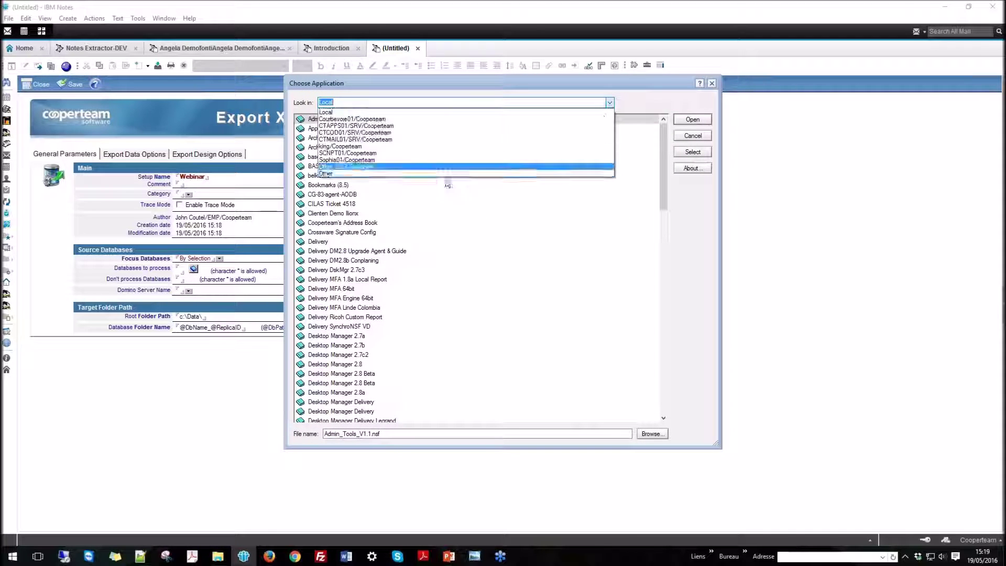
left_click(399, 125)
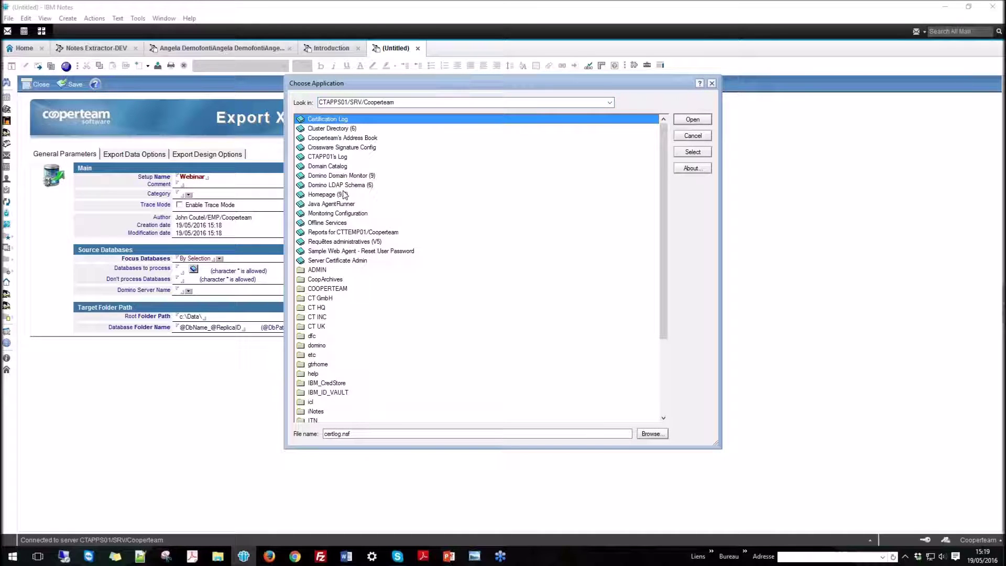
left_click(328, 167)
left_click(693, 119)
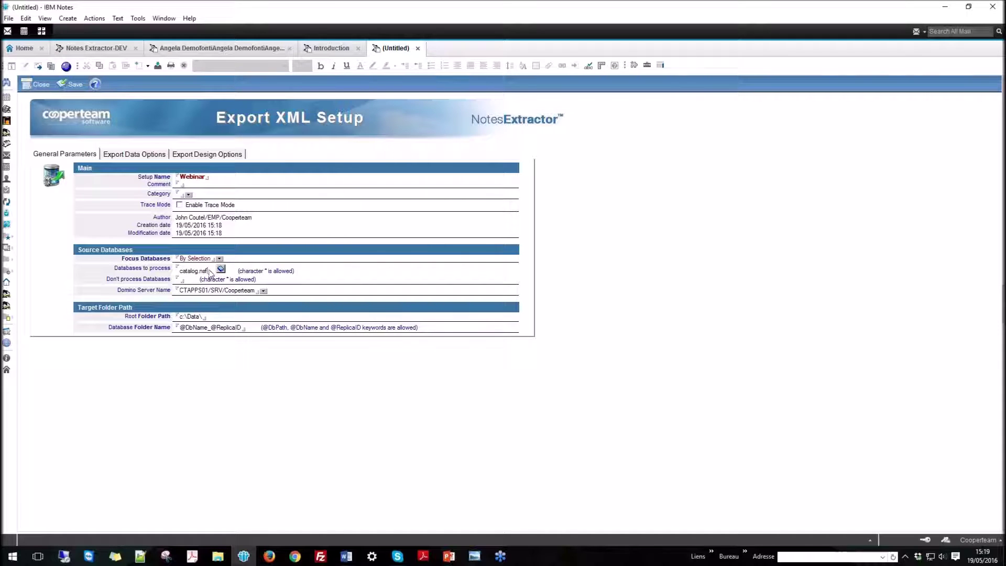
- Add mail\*.nsf to the databases to process and exclude mail\vip.nsf from processing
type(",mail\\")
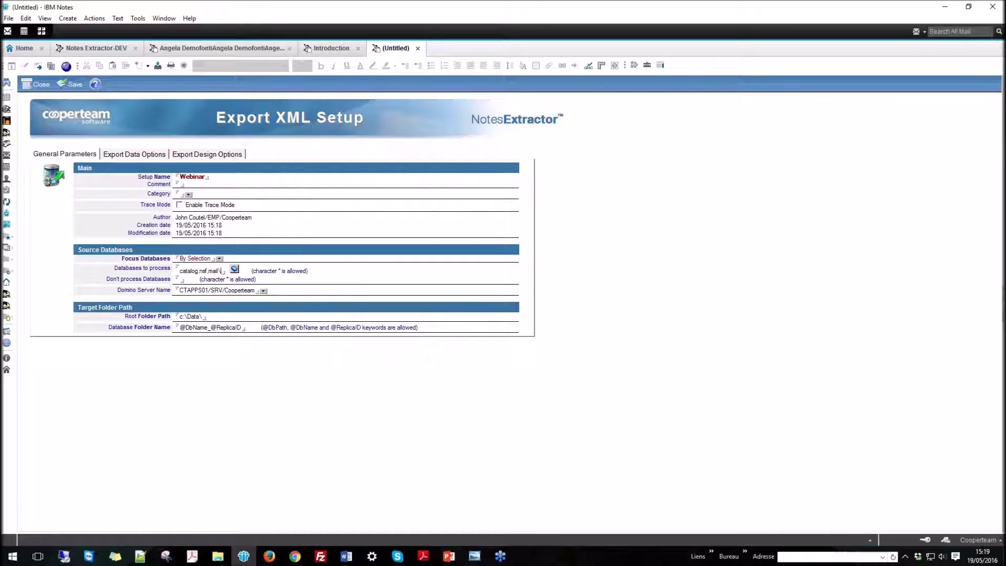
type("*")
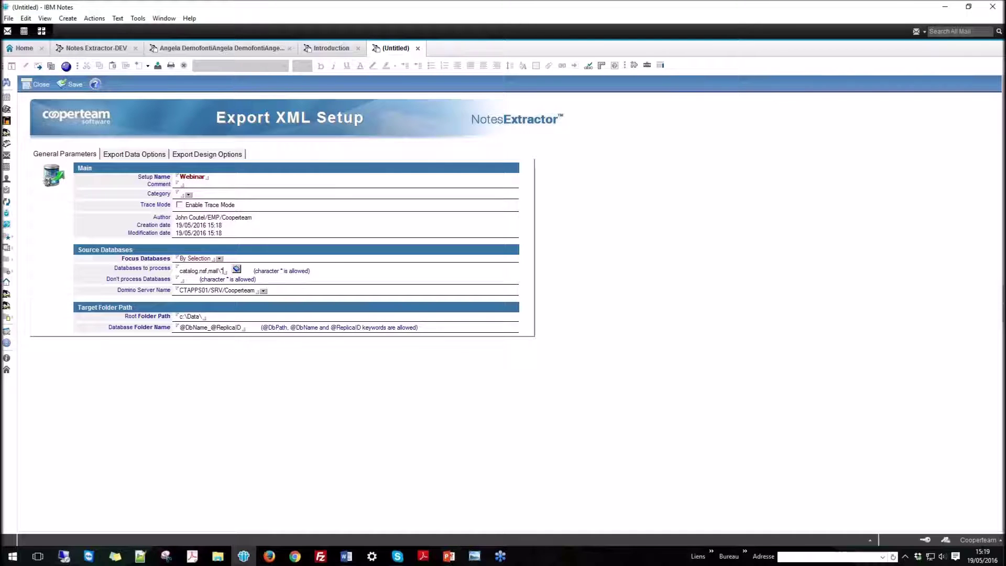
type(".nsf")
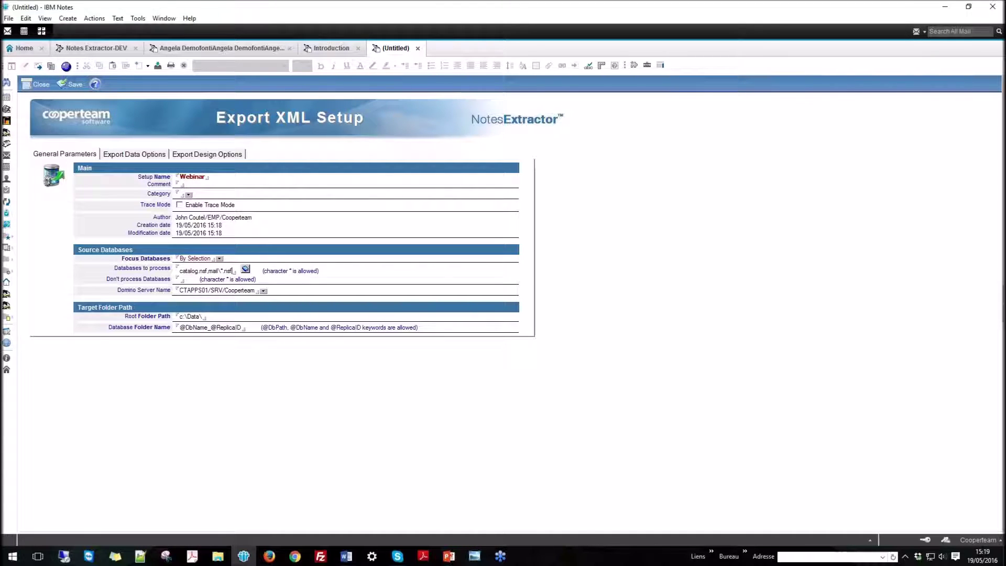
left_click_drag(222, 271, 217, 273)
double_click(212, 271)
key("Tab")
type("mail\\vip.nsf")
left_click_drag(179, 317, 226, 339)
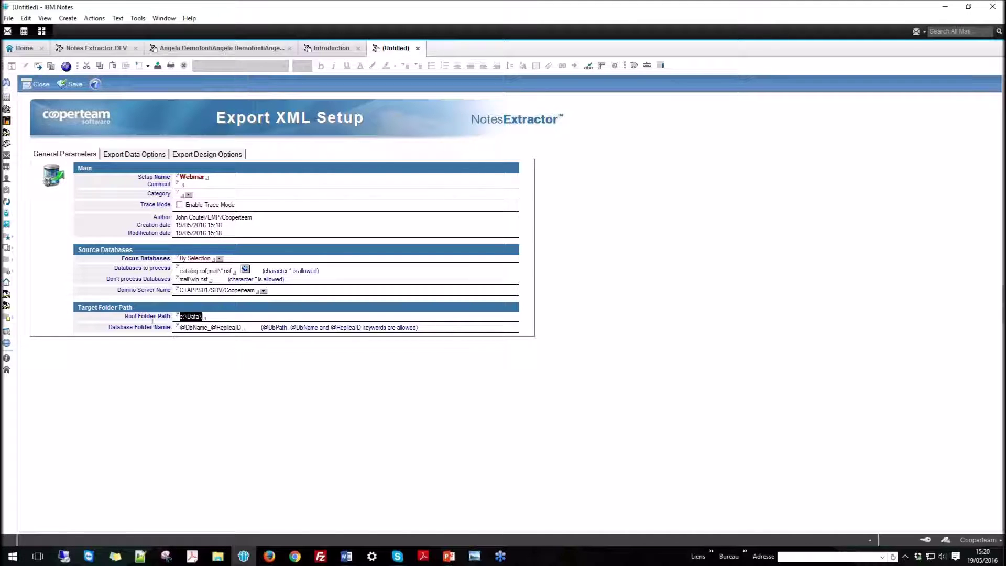
left_click_drag(179, 327, 254, 327)
key("Delete")
left_click_drag(178, 327, 210, 328)
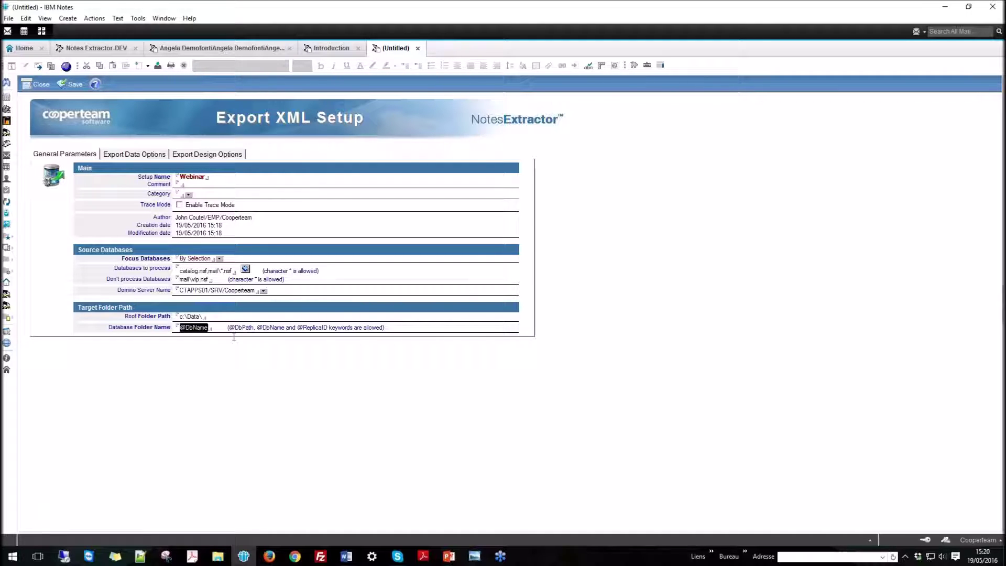
- In the Export Data Options, keep document export enabled and restrict the focus documents by selection with the formula Form="Document"
left_click(131, 156)
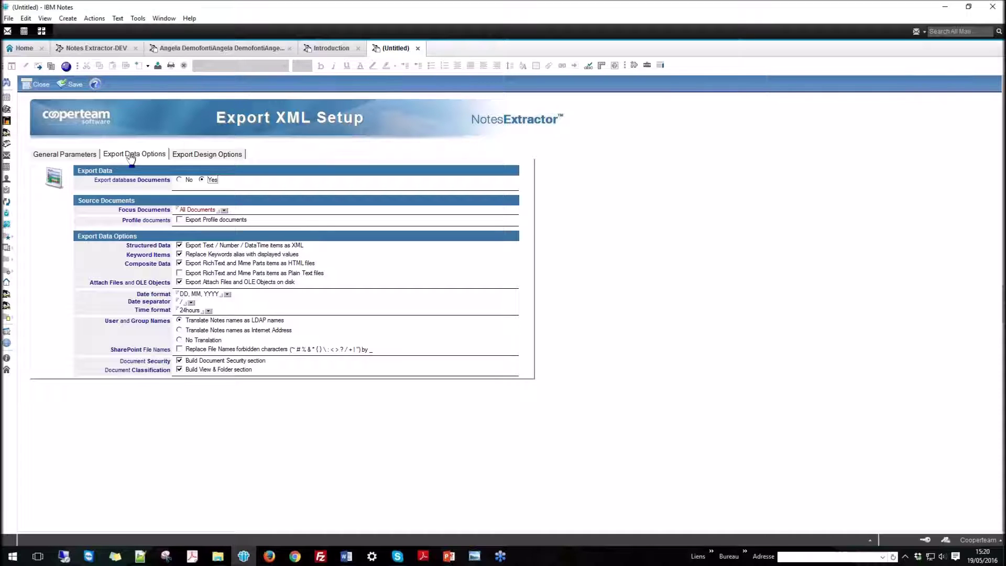
left_click(179, 180)
left_click(202, 180)
left_click_drag(180, 210, 216, 209)
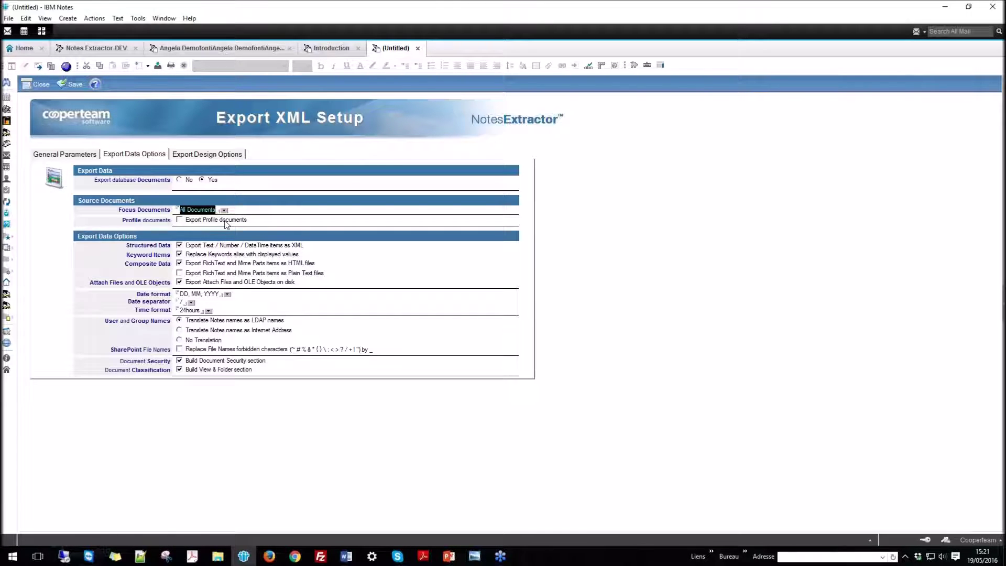
left_click(224, 210)
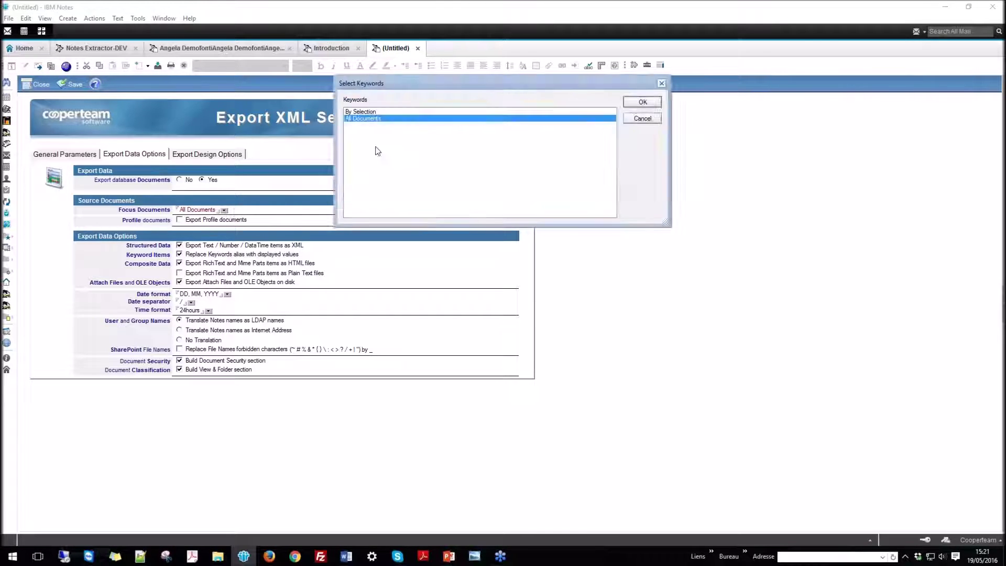
left_click(373, 112)
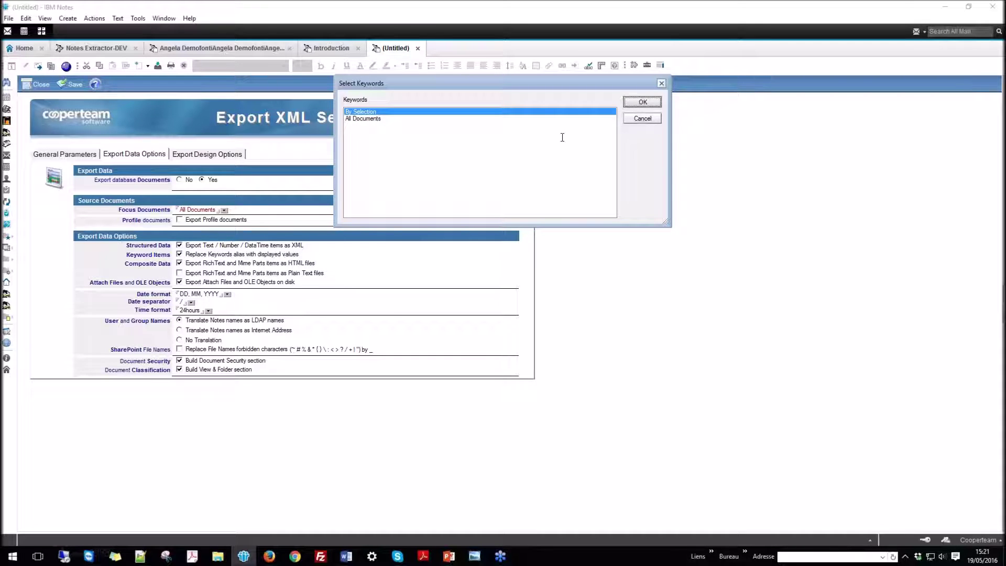
key("Return")
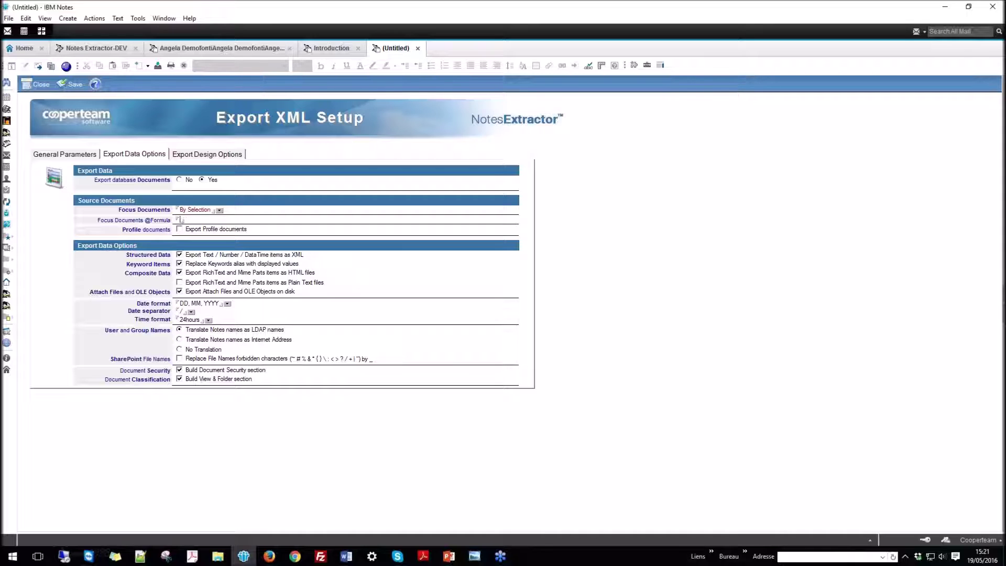
type("Form=\"\"Document")
left_click_drag(198, 221, 225, 220)
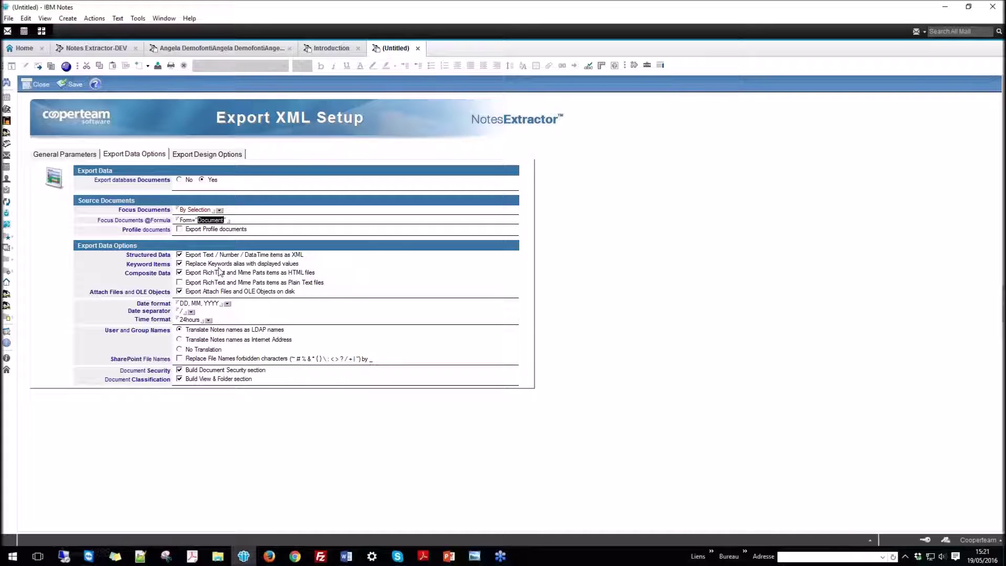
- Try enabling the export of profile documents and the plain-text export of RichText and Mime Parts items
left_click(180, 230)
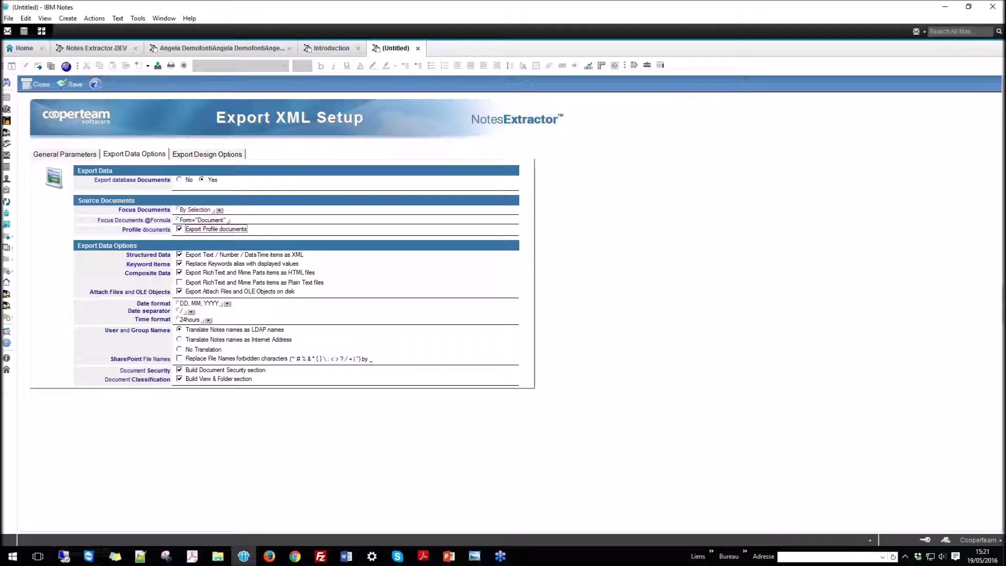
left_click(179, 229)
left_click(180, 264)
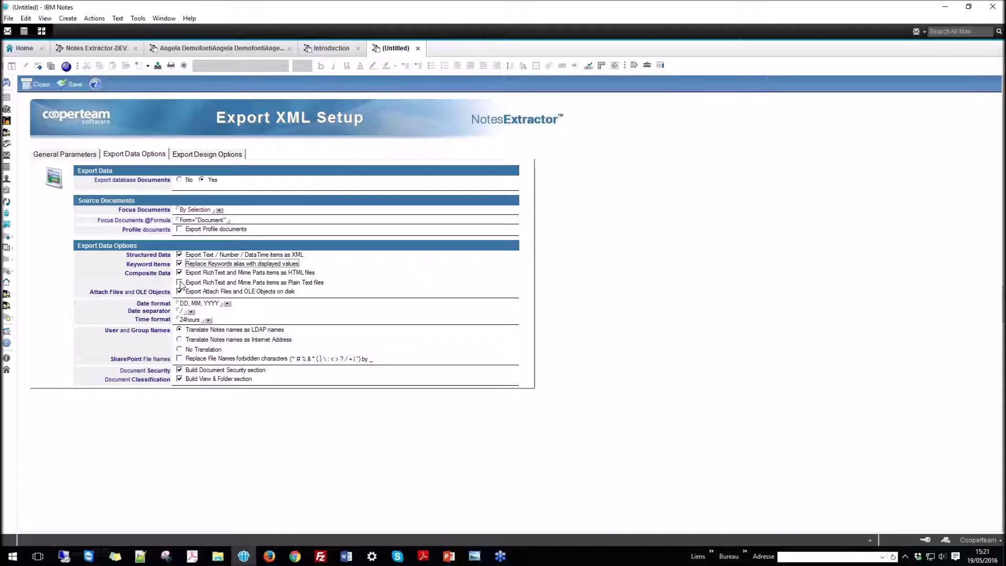
left_click(180, 283)
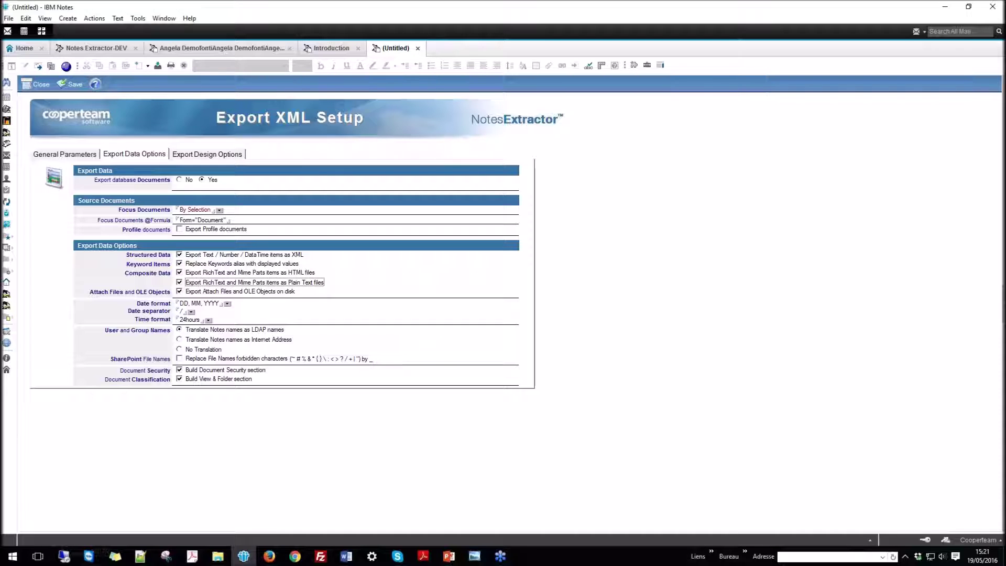
left_click(180, 283)
- Set user and group names to No Translation and enable replacement of forbidden characters in SharePoint file names
left_click(181, 339)
left_click(191, 331)
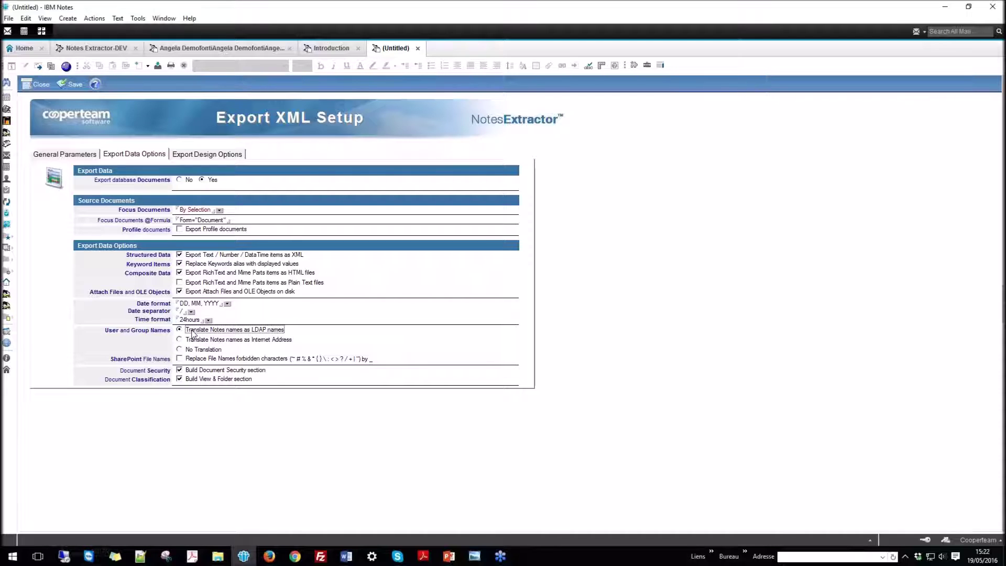
left_click(191, 341)
left_click(203, 350)
left_click(180, 360)
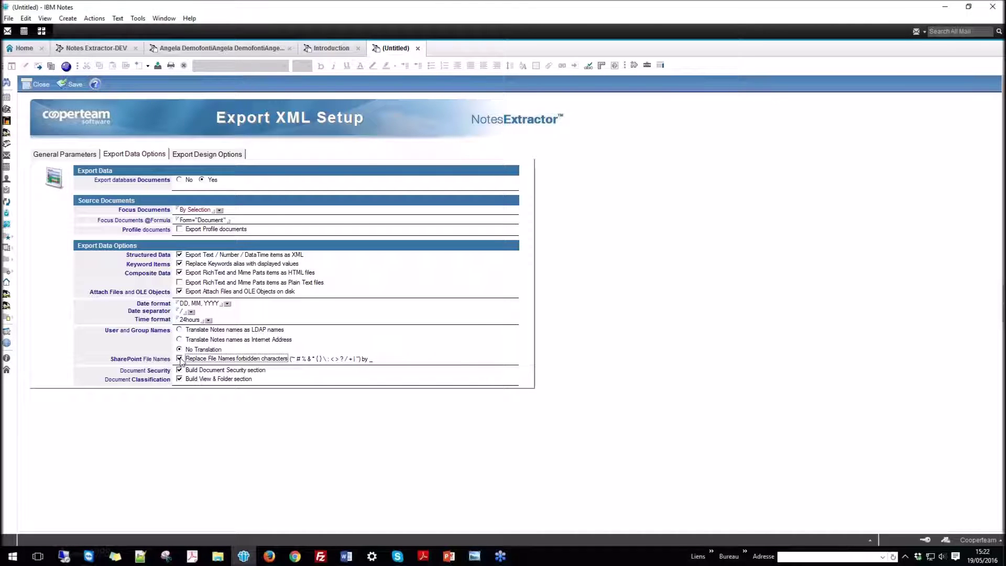
- In the Export Design Options, try the mail database mode with the Inbox view label Boite de reception and the QuickR application mode
left_click(201, 156)
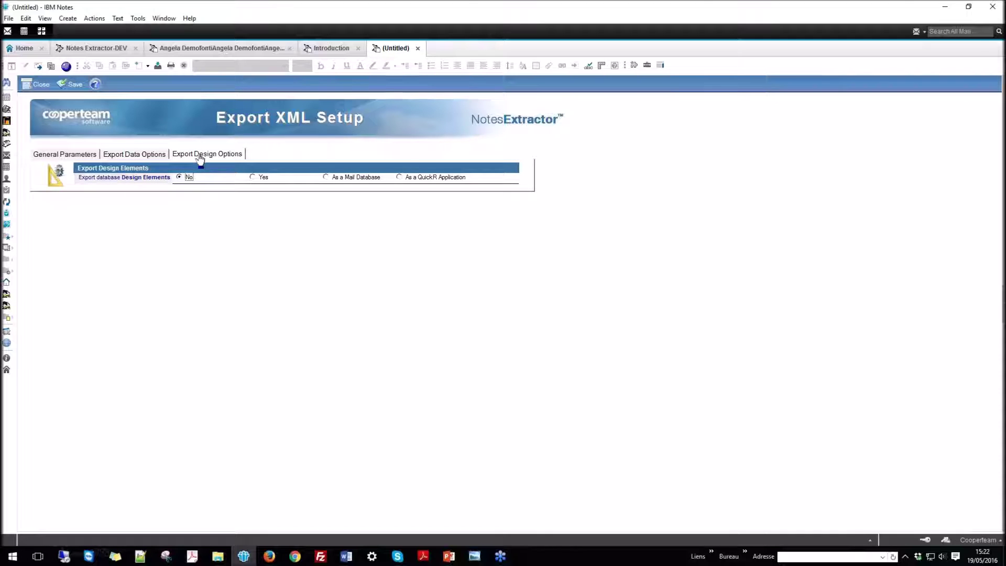
left_click(331, 180)
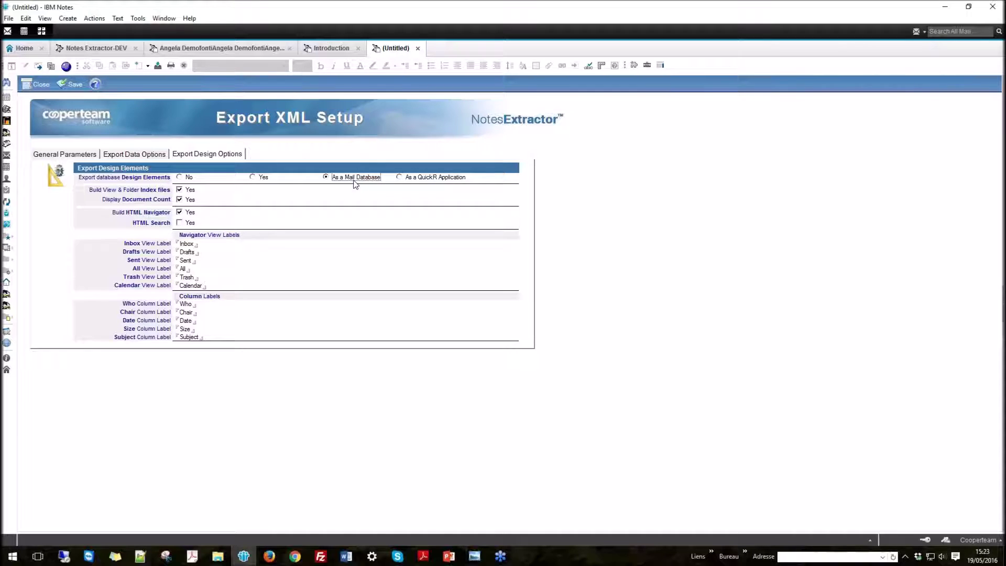
double_click(186, 245)
type("Boite de reception")
left_click(399, 177)
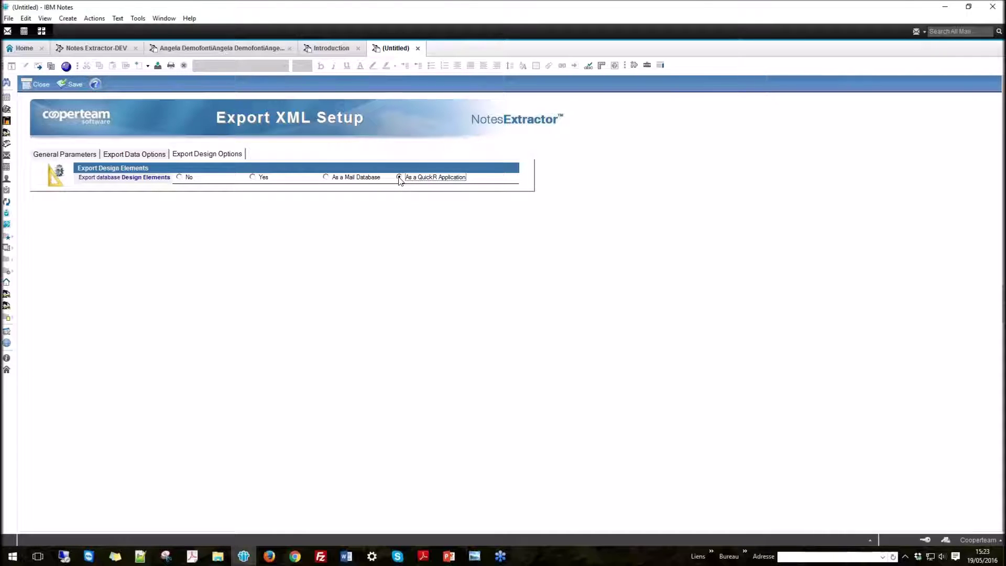
left_click(179, 178)
- Enable the export of database design elements with Yes and set the number of custom views to 1
left_click(253, 178)
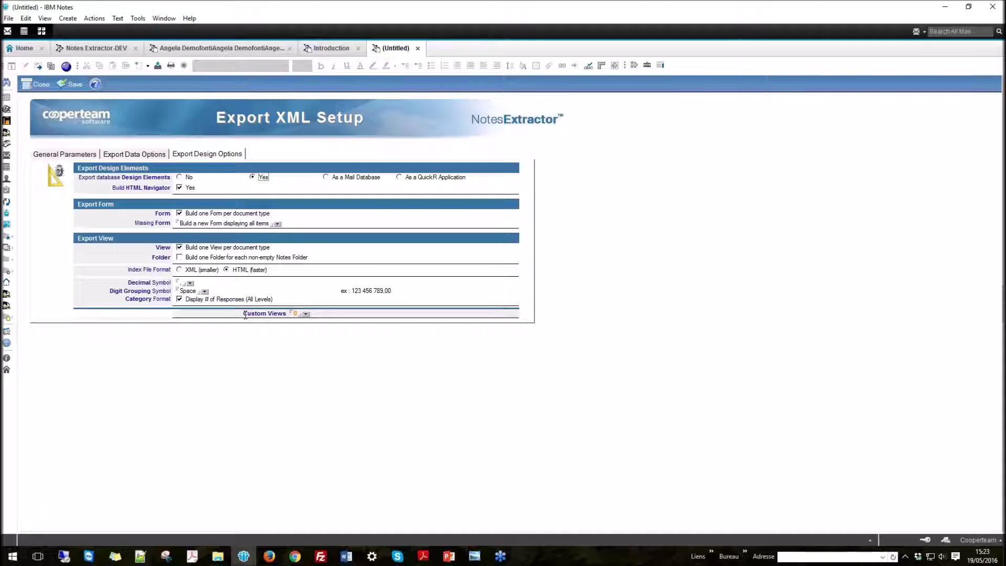
left_click(306, 314)
left_click(531, 120)
left_click(643, 103)
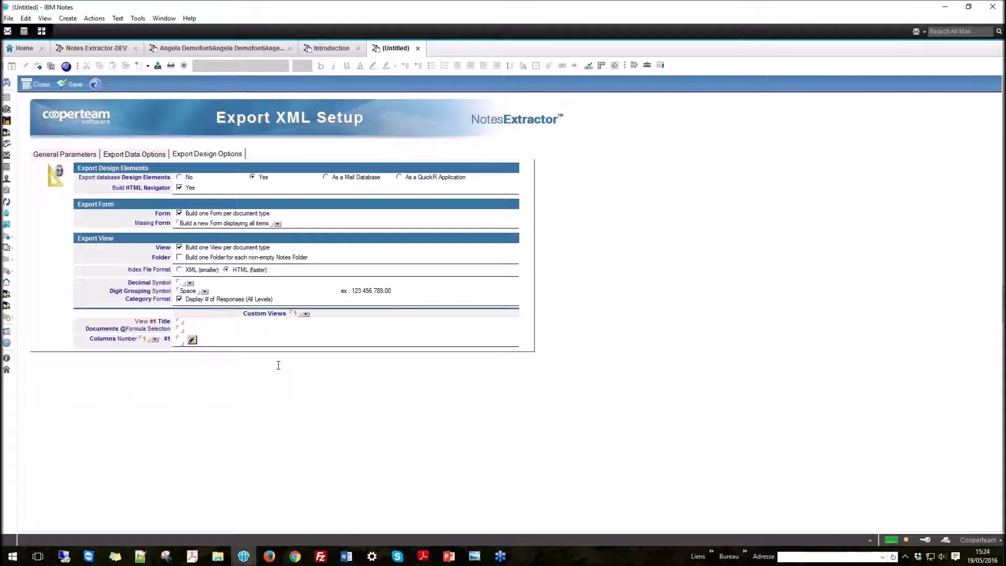
key("Tab")
type("Custom View")
key("Tab")
type("@ALL")
left_click(156, 340)
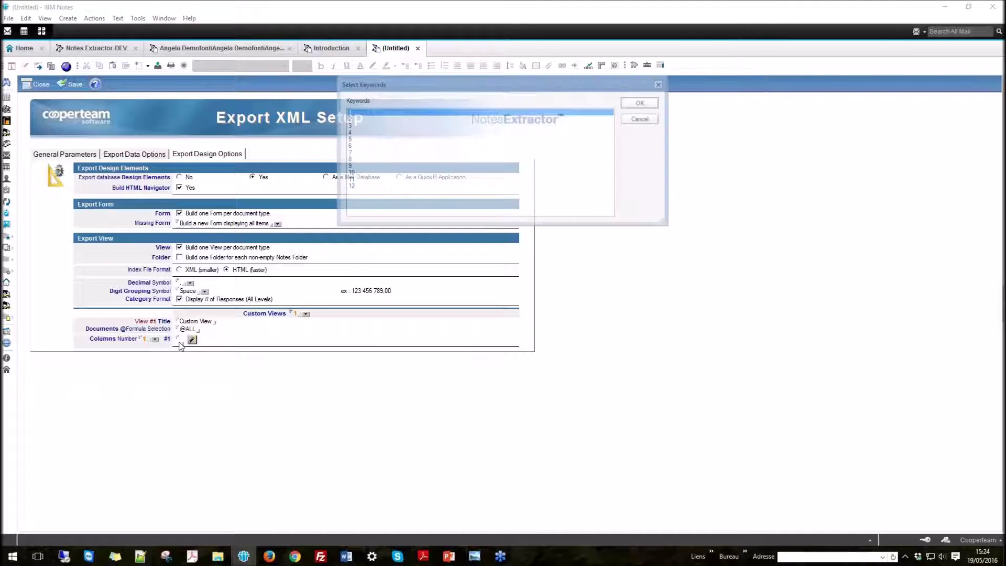
left_click(351, 126)
left_click(643, 102)
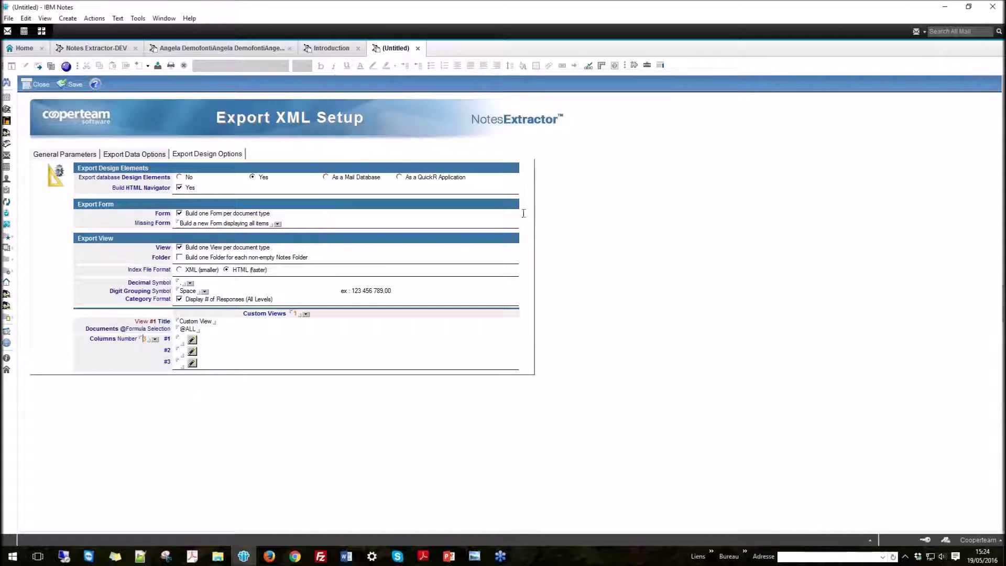
- Define the first column of the custom view with title Subject, width 20, centered justification and green text
left_click(193, 341)
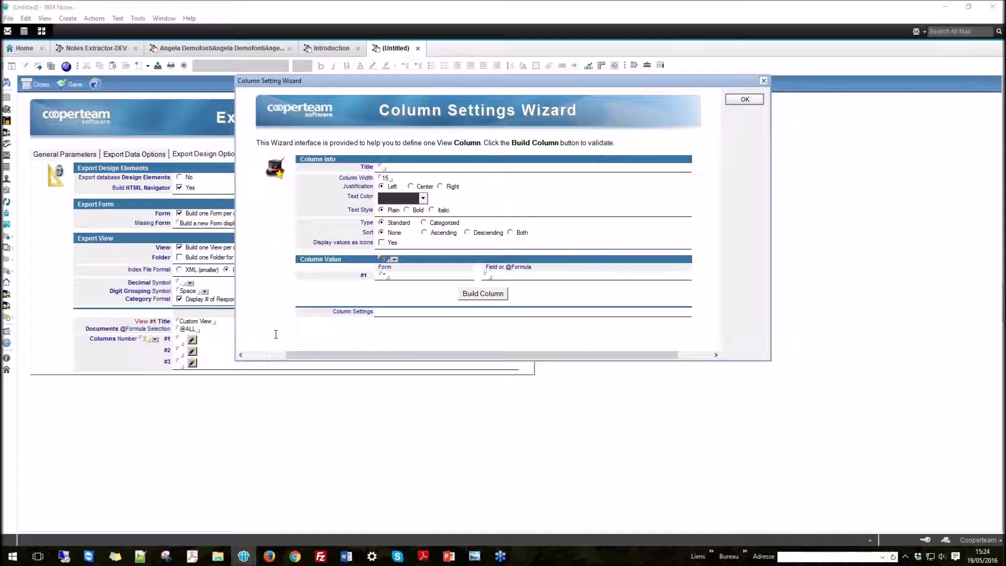
type("Subject")
key("Tab")
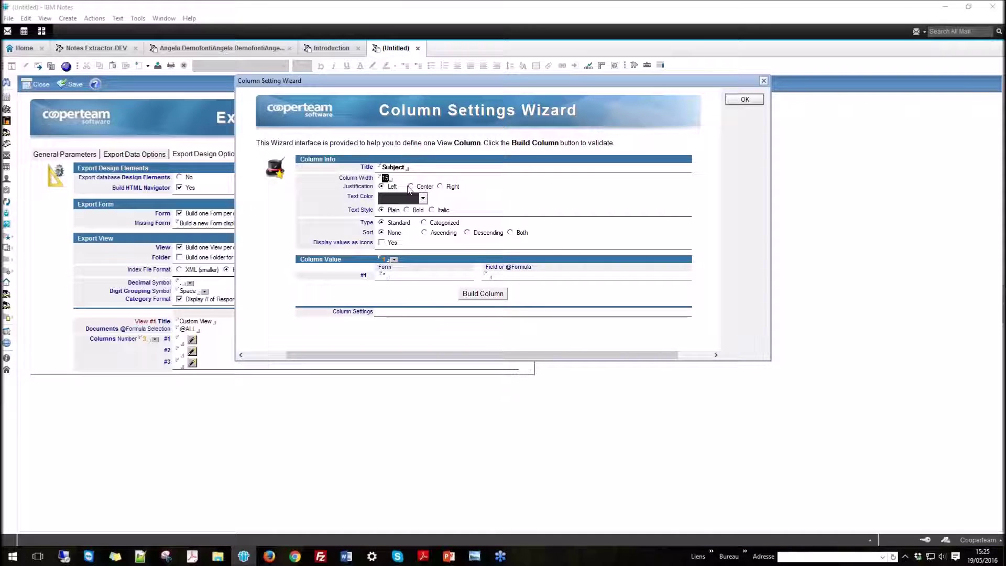
type("20")
key("Tab")
left_click(412, 188)
left_click(423, 199)
left_click(419, 272)
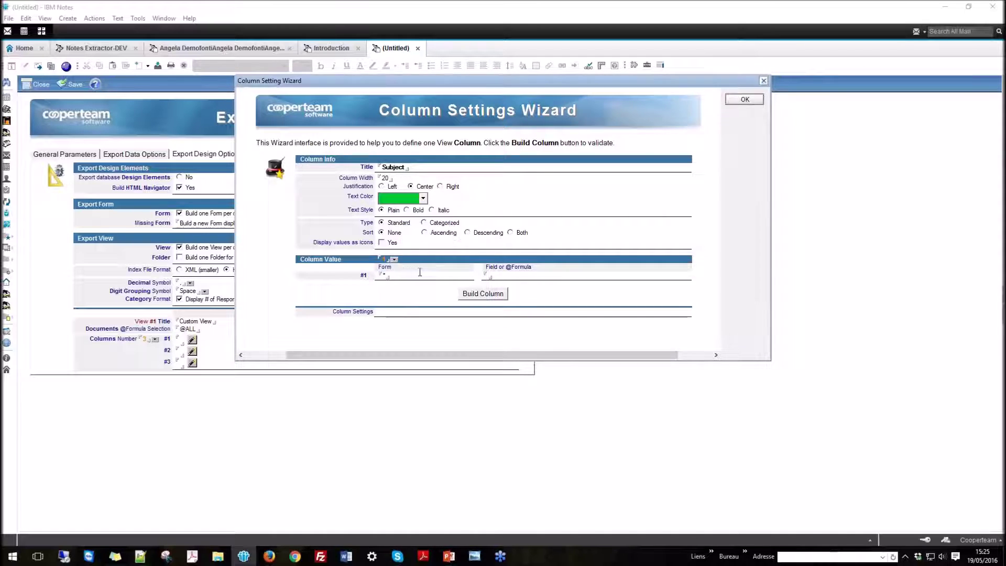
- Make the Subject column categorized with descending sort, take its value from the Subject field, and build the column
left_click(424, 223)
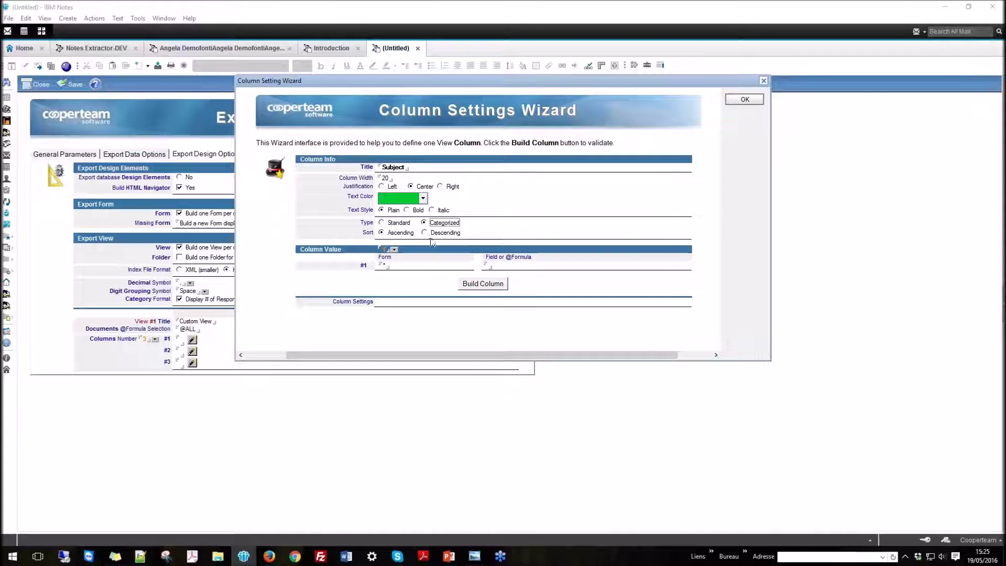
left_click(424, 234)
double_click(413, 167)
left_click(493, 266)
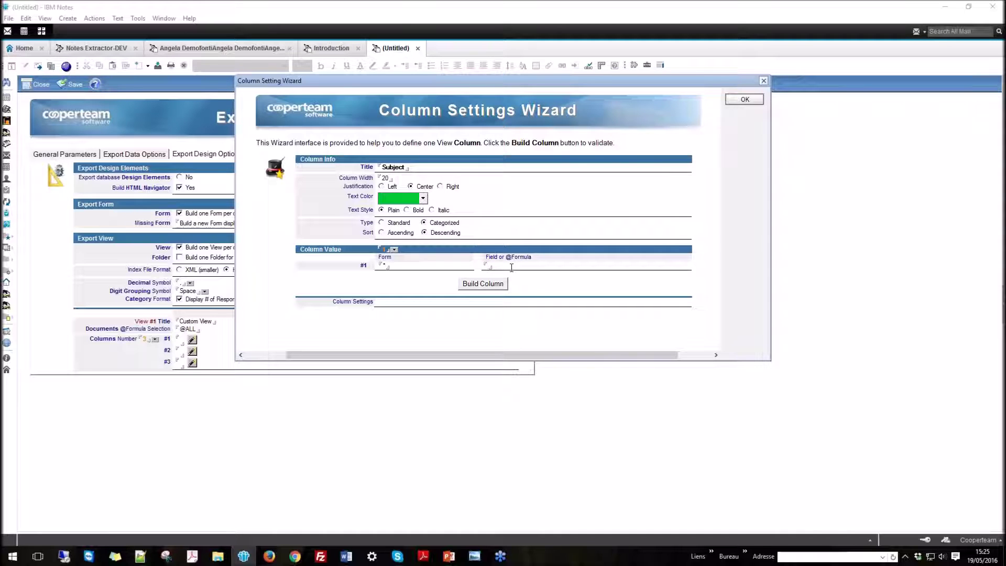
type("Subject")
double_click(498, 267)
left_click(482, 284)
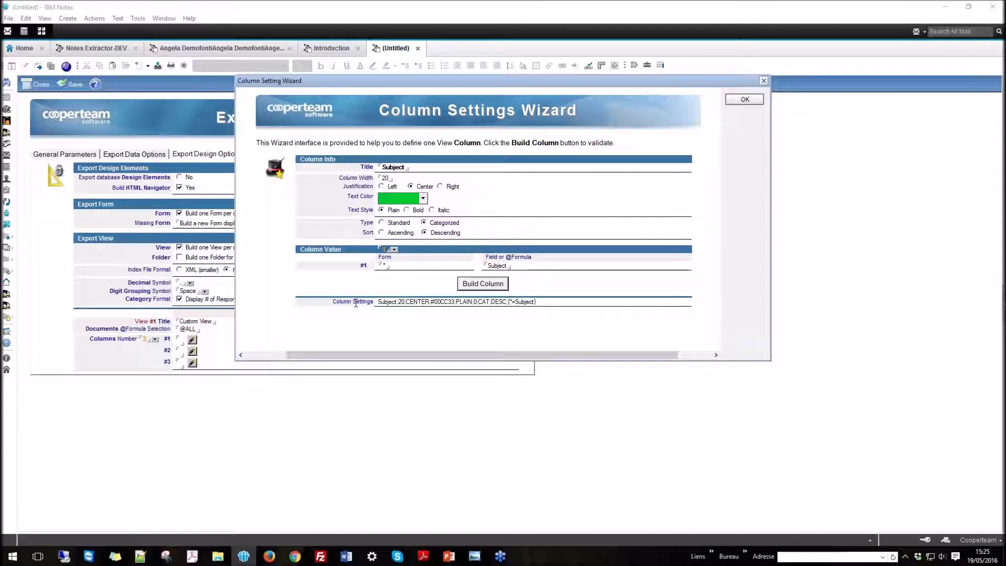
left_click(745, 99)
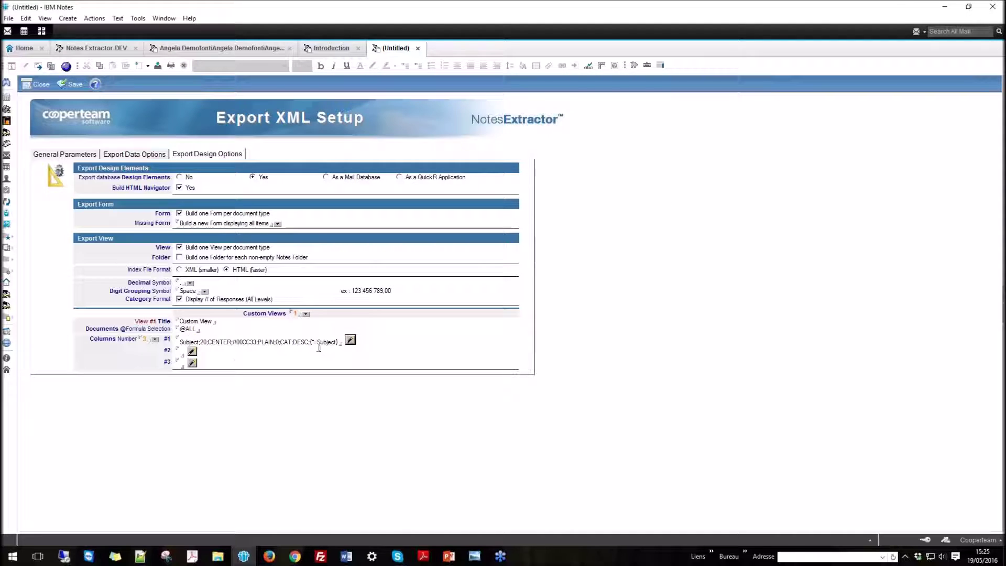
- Build the second column of the custom view as a standard column titled Date, in bold, with the Date field as its value
left_click(193, 351)
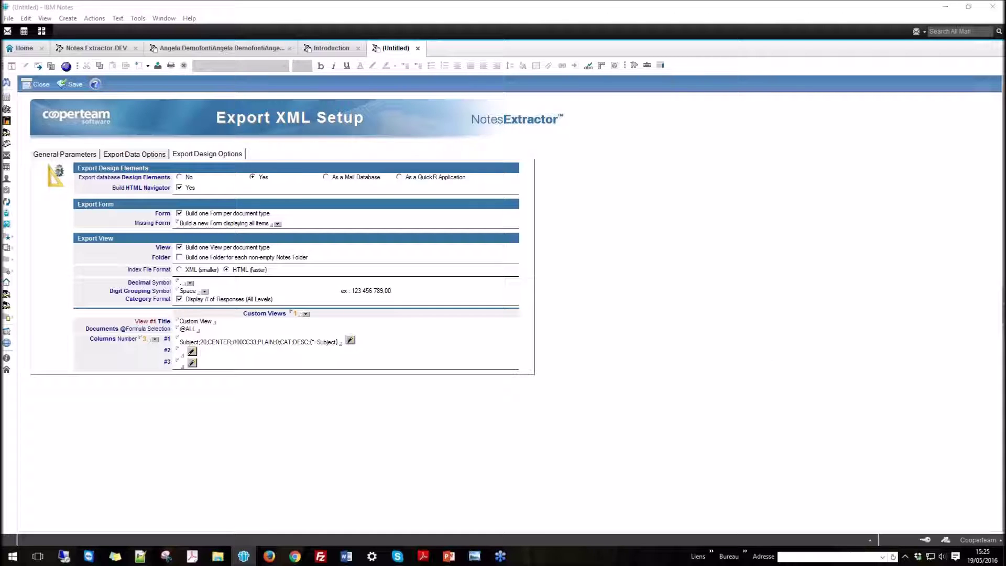
type("Date")
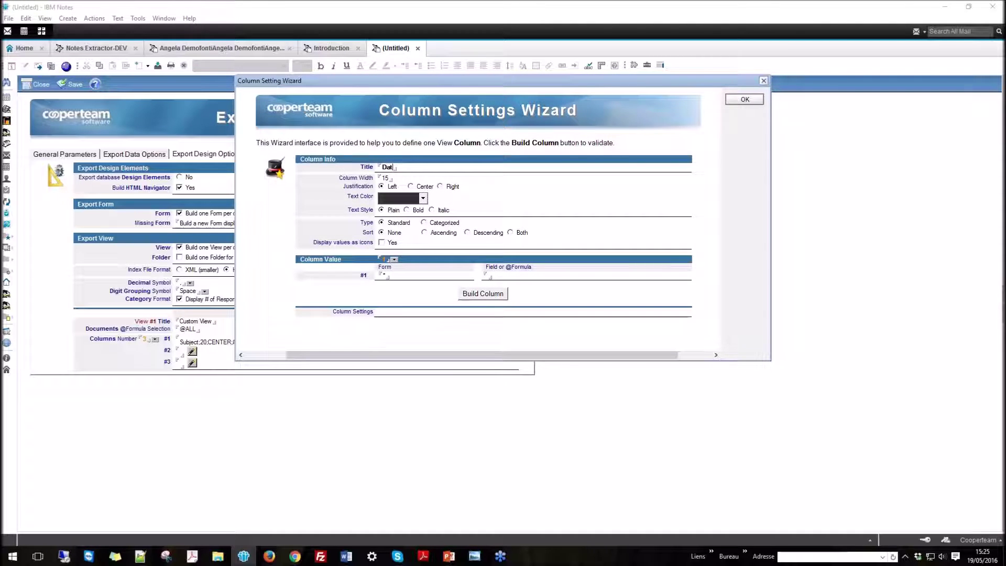
left_click(418, 210)
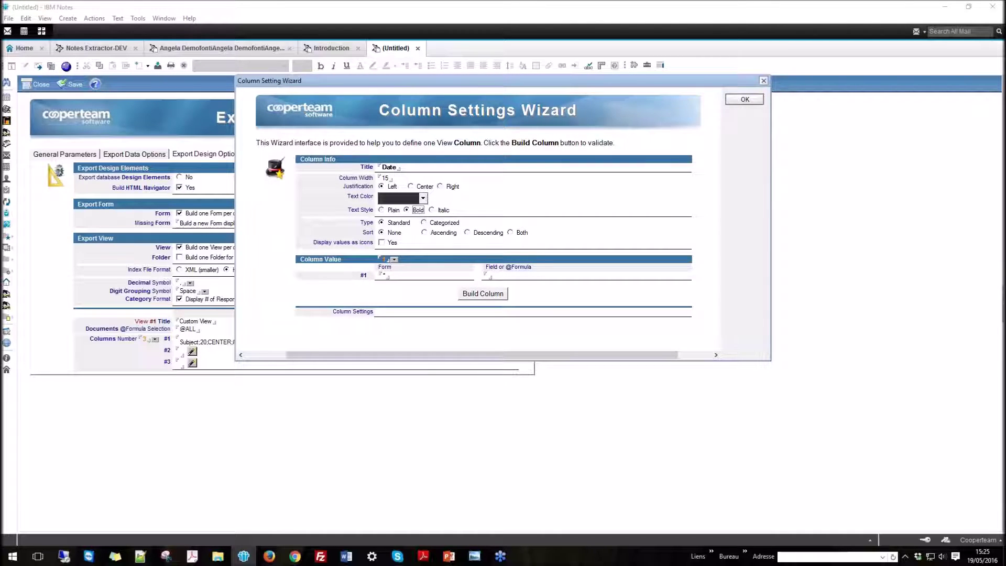
left_click(425, 223)
left_click(398, 223)
left_click(490, 277)
type("Subject")
double_click(492, 276)
type("Date")
left_click(483, 294)
left_click(745, 99)
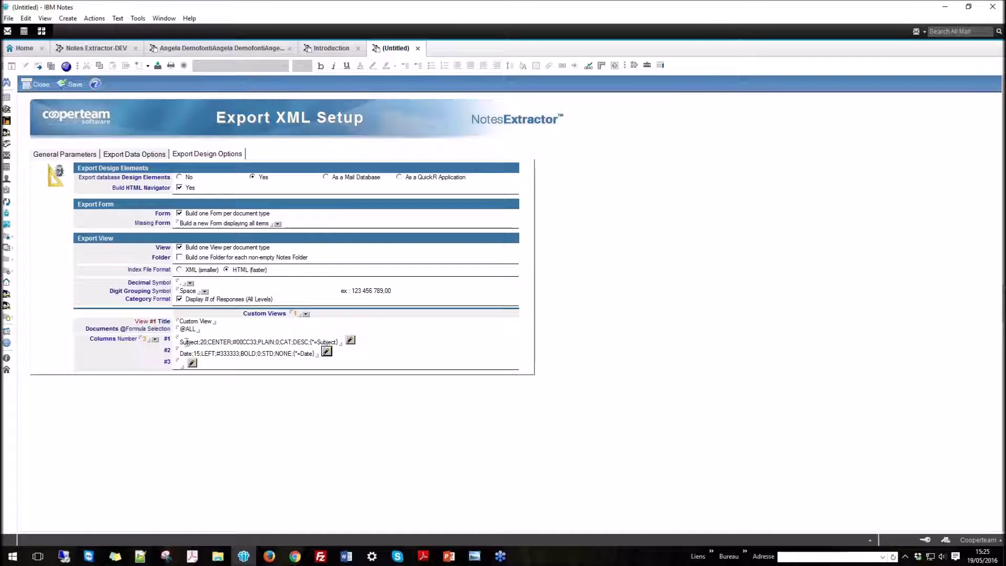
- Reduce the custom view to 2 columns, and save and close the Webinar export setup
left_click(155, 339)
left_click(404, 118)
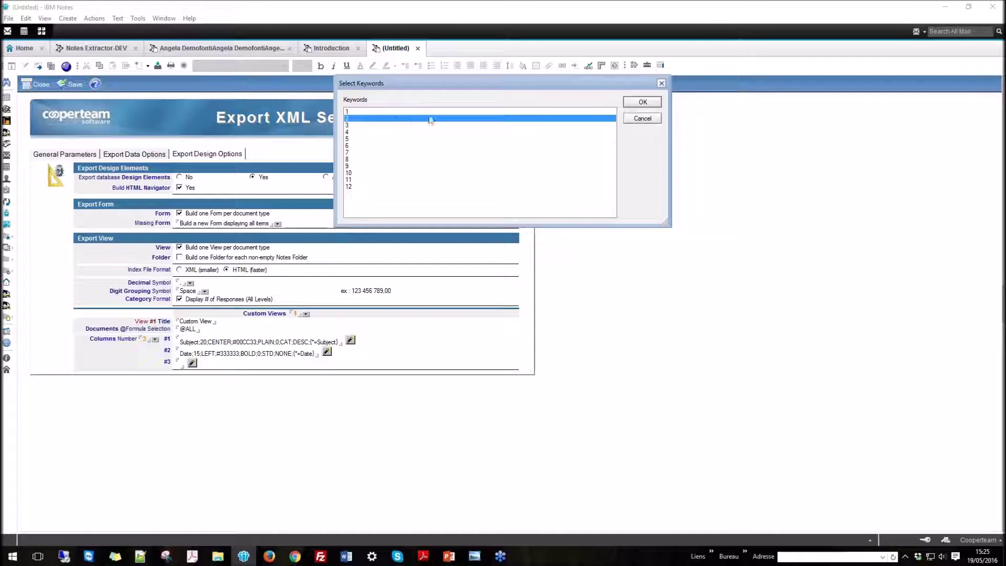
left_click(642, 102)
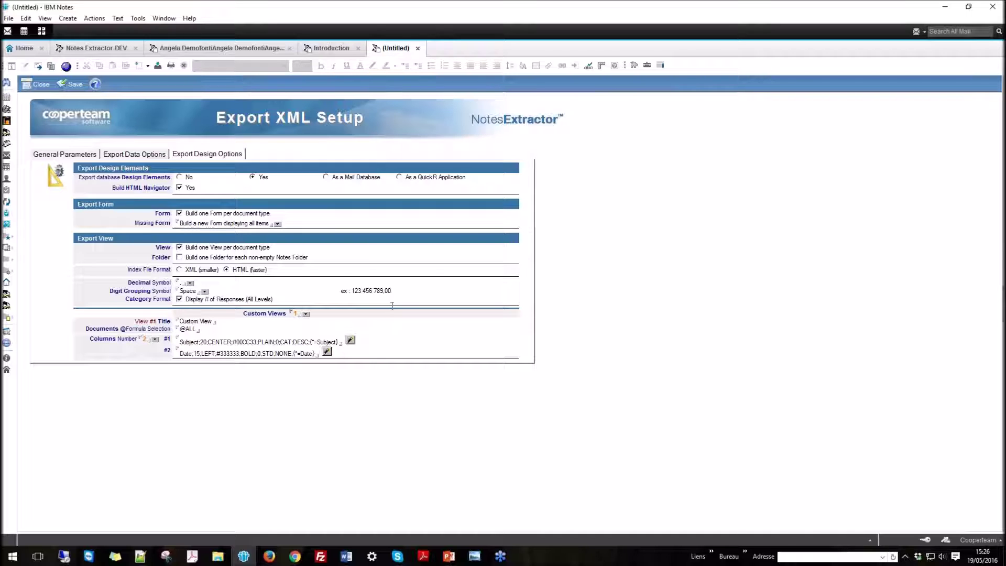
left_click(73, 84)
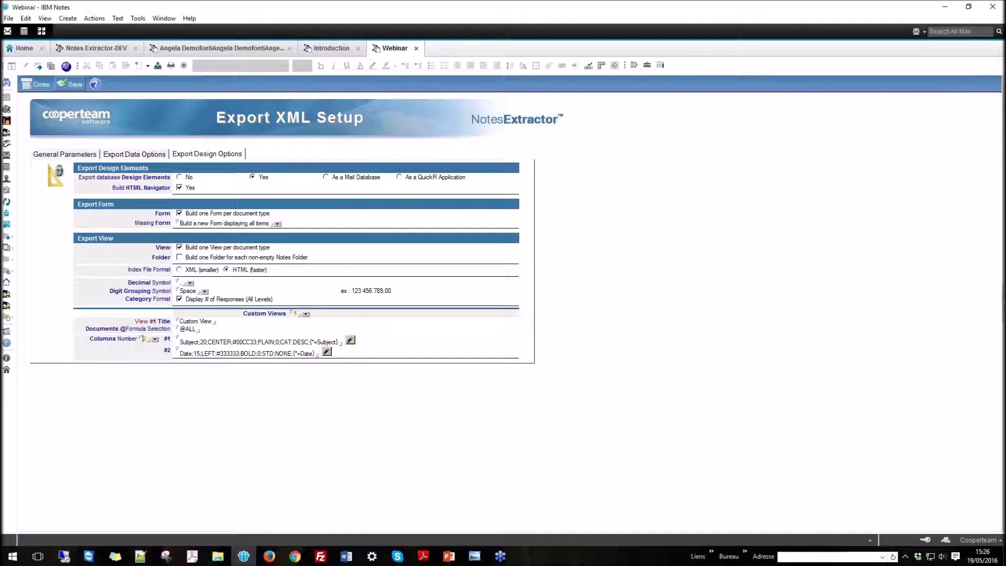
left_click(38, 85)
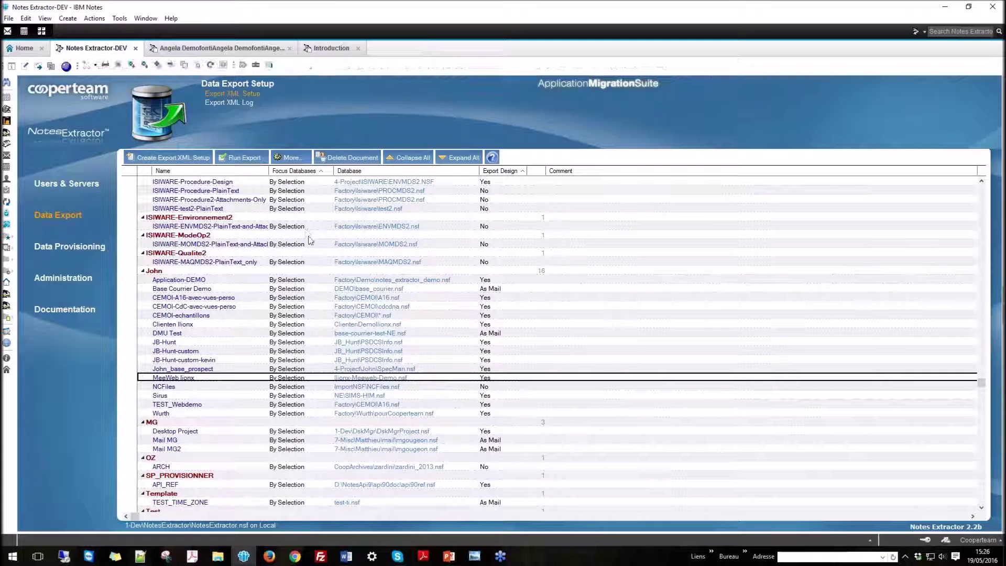
- Review the local and server options for running an export, and open the Export XML Log
left_click_drag(135, 289, 132, 362)
left_click_drag(129, 288, 137, 374)
left_click(249, 159)
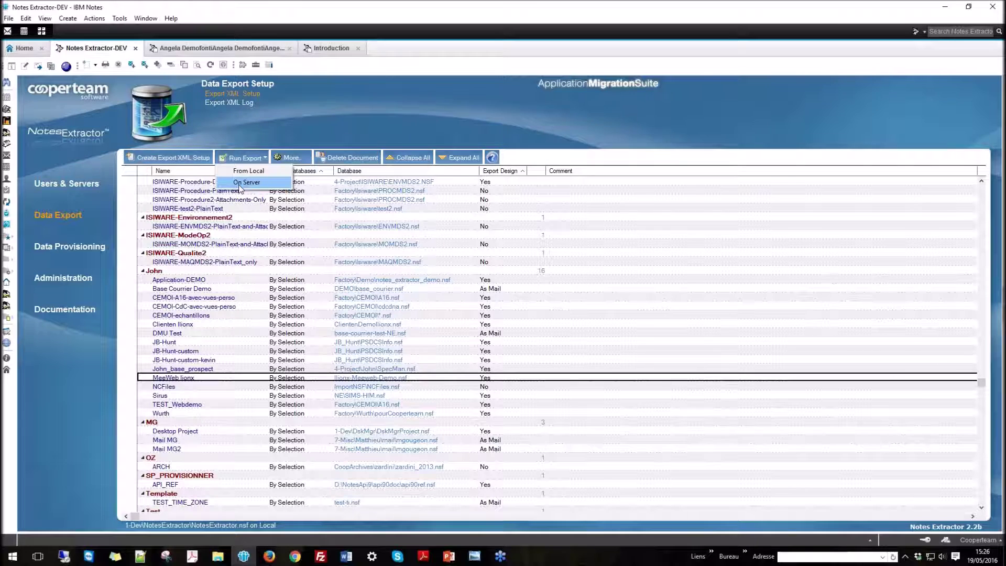
left_click(240, 183)
left_click(225, 103)
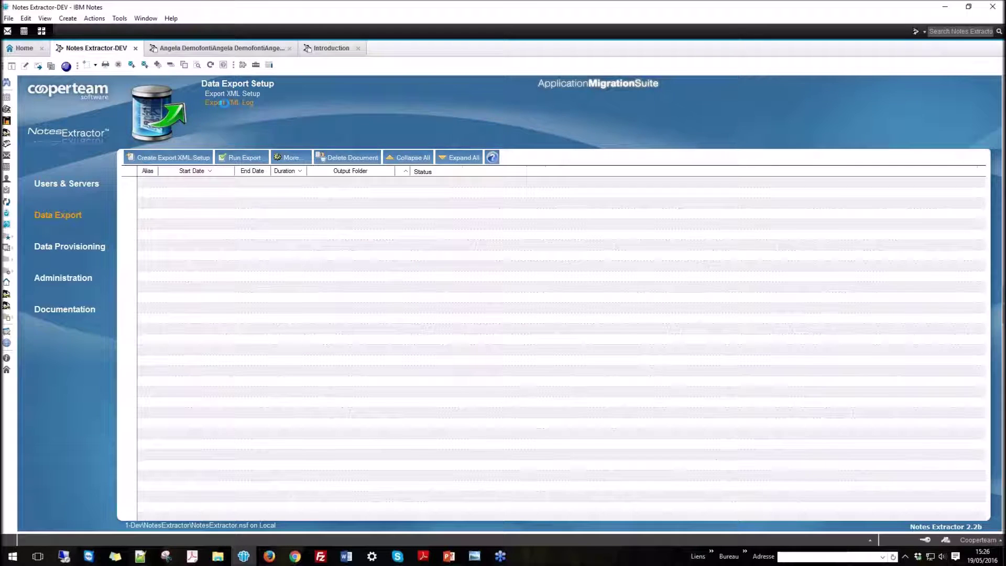
- Open the MeeWeb export log, review its found documents and destination folder, and close it
double_click(290, 195)
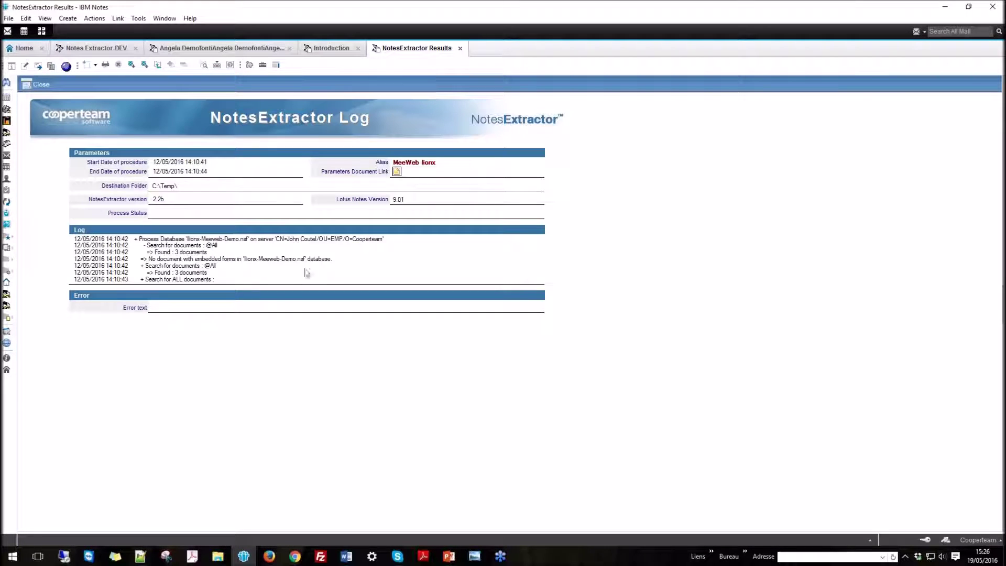
left_click(177, 253)
left_click_drag(180, 256, 187, 257)
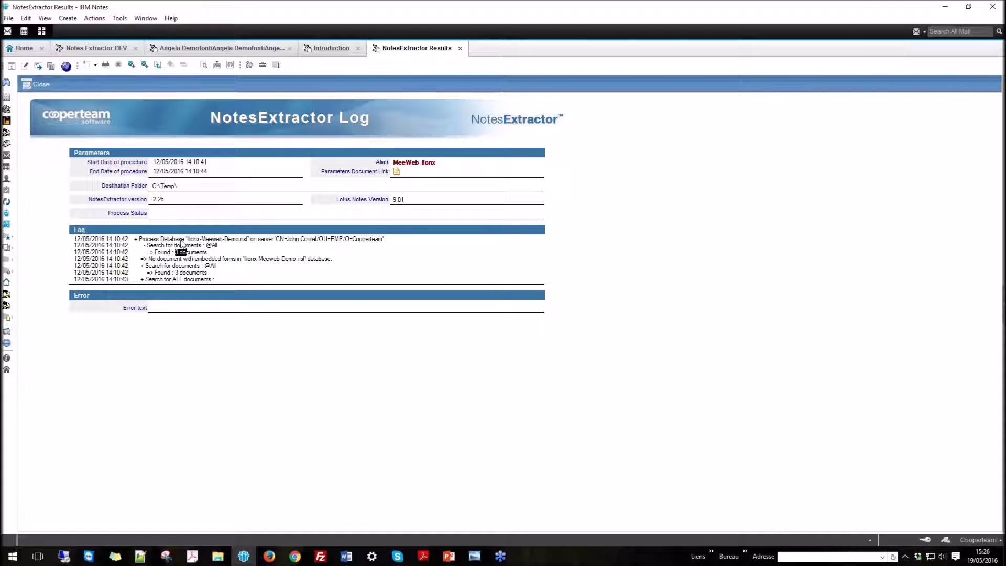
left_click_drag(153, 187, 192, 189)
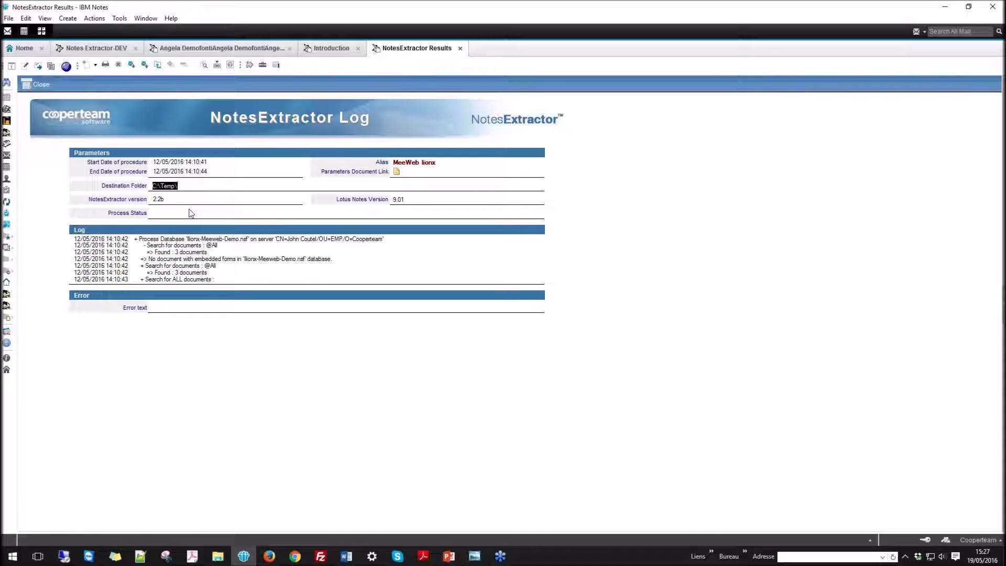
key("Escape")
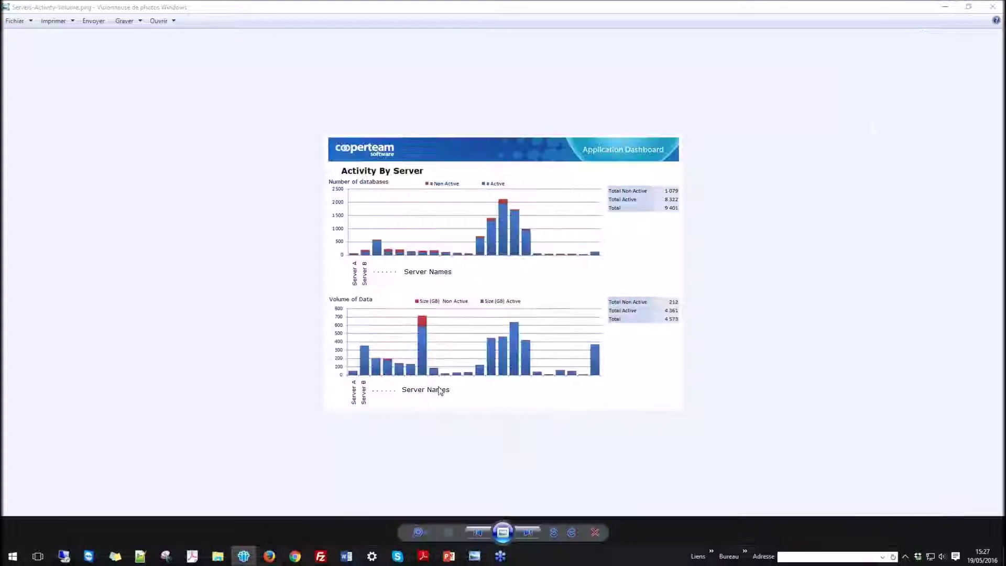
- Switch to File Explorer, go up to the Exemples Rendu folder, and open the base_courier_20160429 export folder
left_click(942, 9)
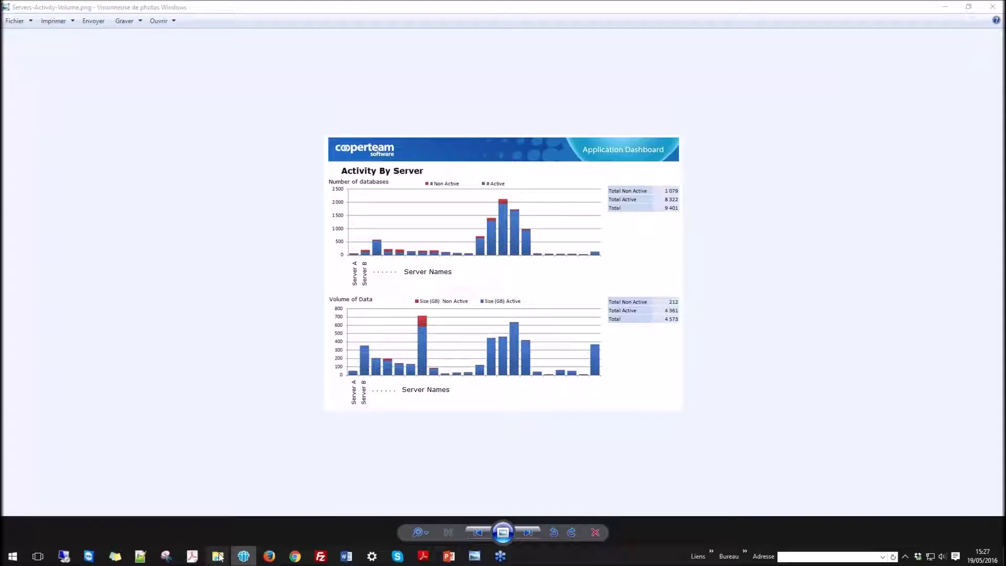
mouse_move(220, 557)
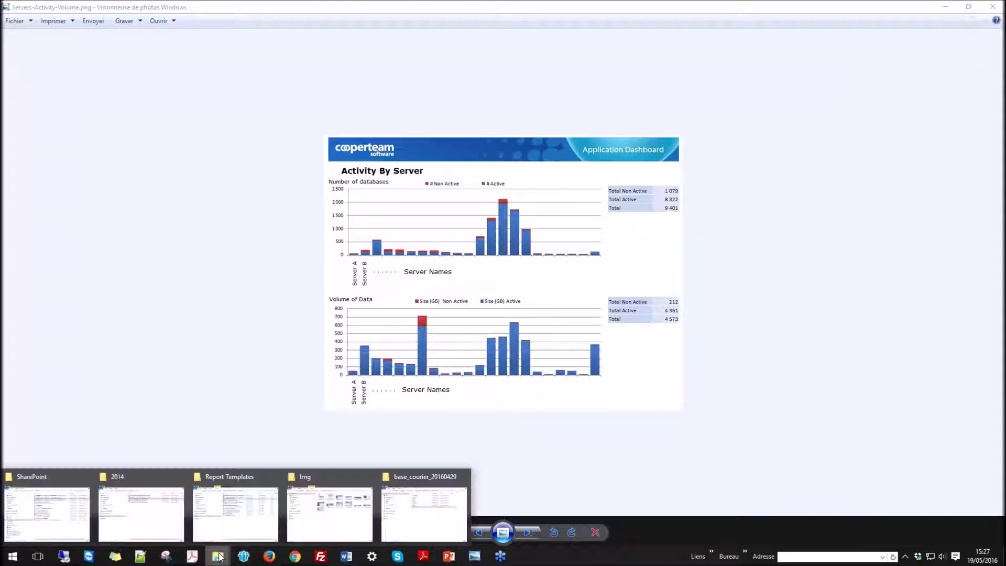
left_click(437, 517)
left_click(516, 154)
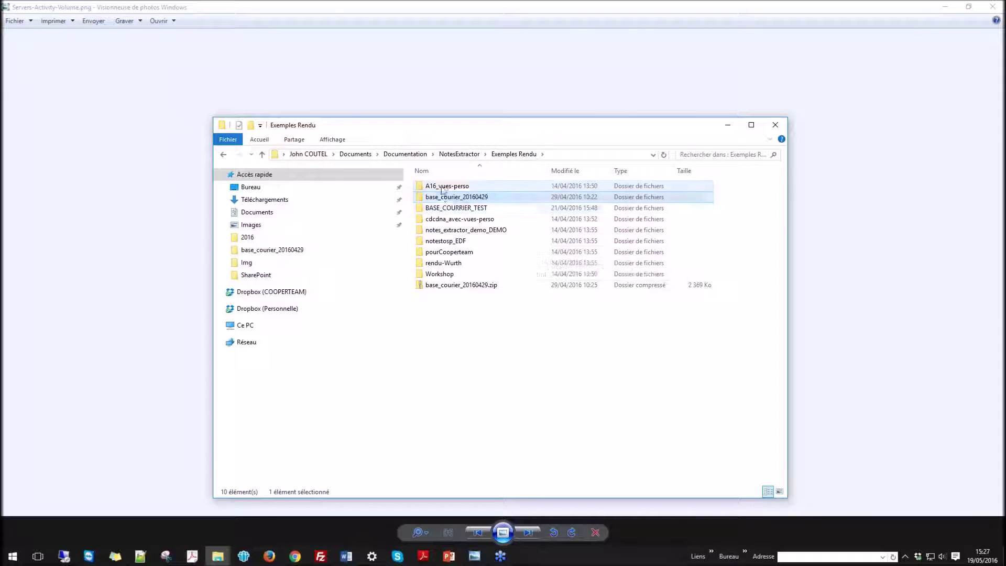
left_click(446, 219)
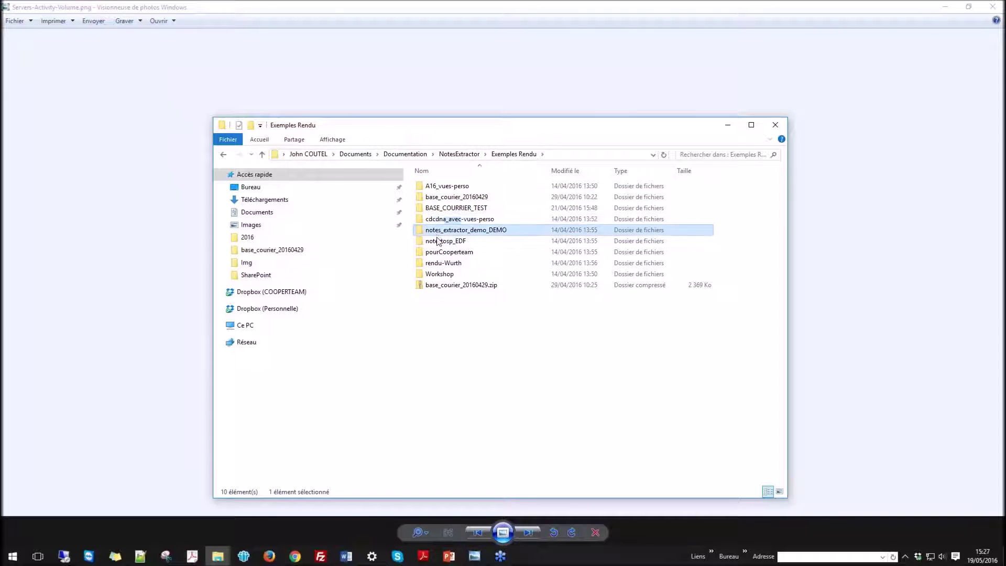
left_click(445, 252)
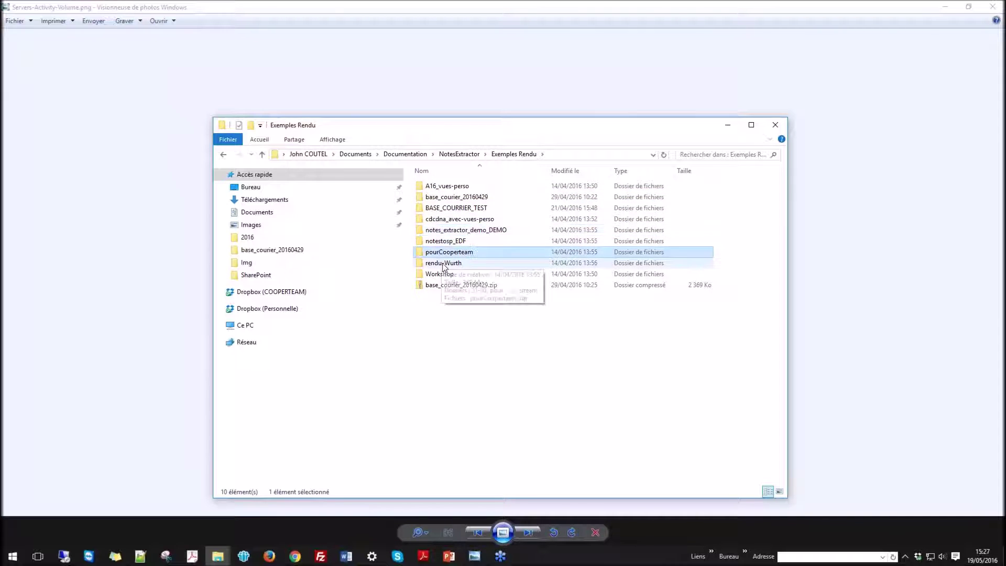
double_click(438, 198)
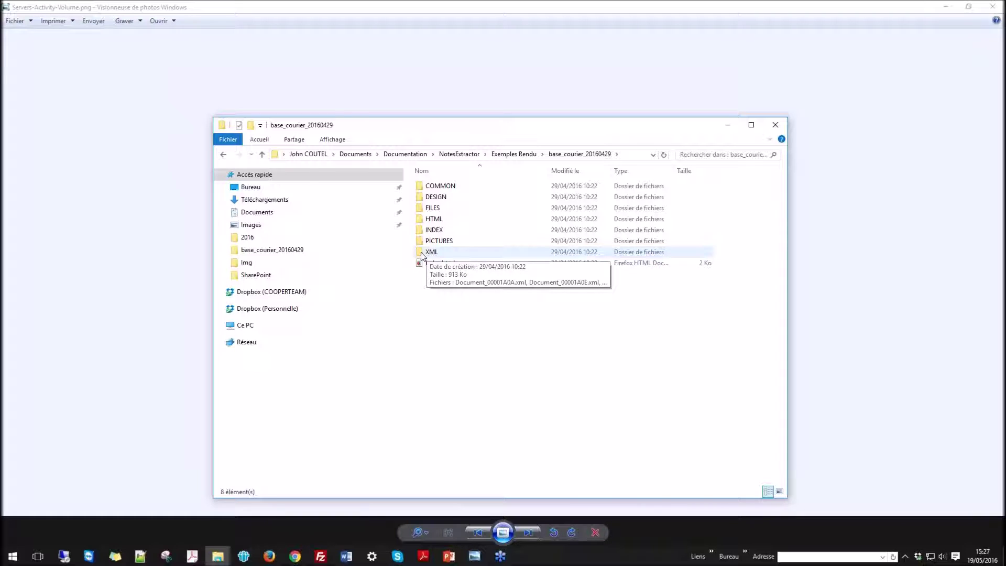
- Look through the exported documents in the XML folder, and return to base_courier_20160429
left_click(422, 254)
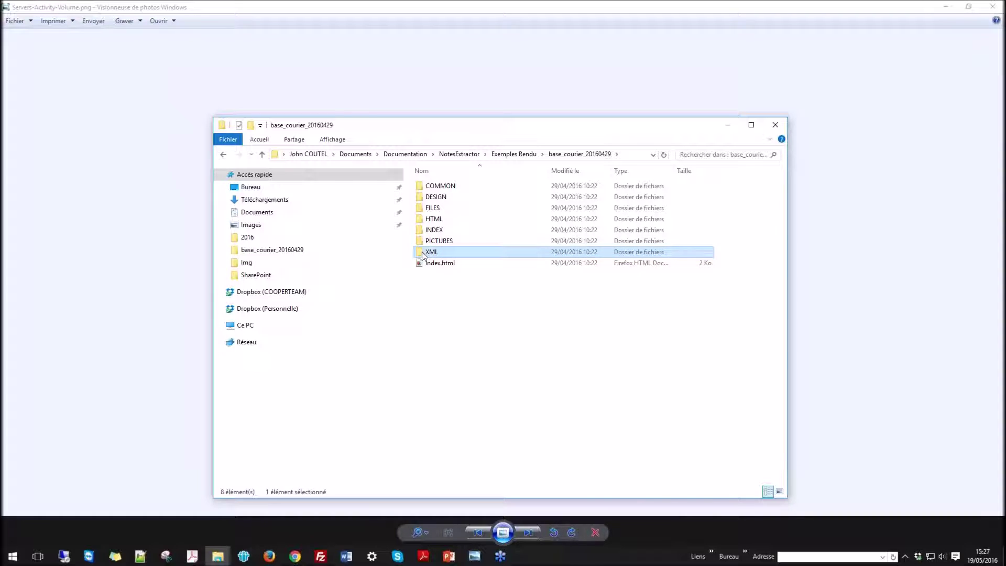
double_click(423, 253)
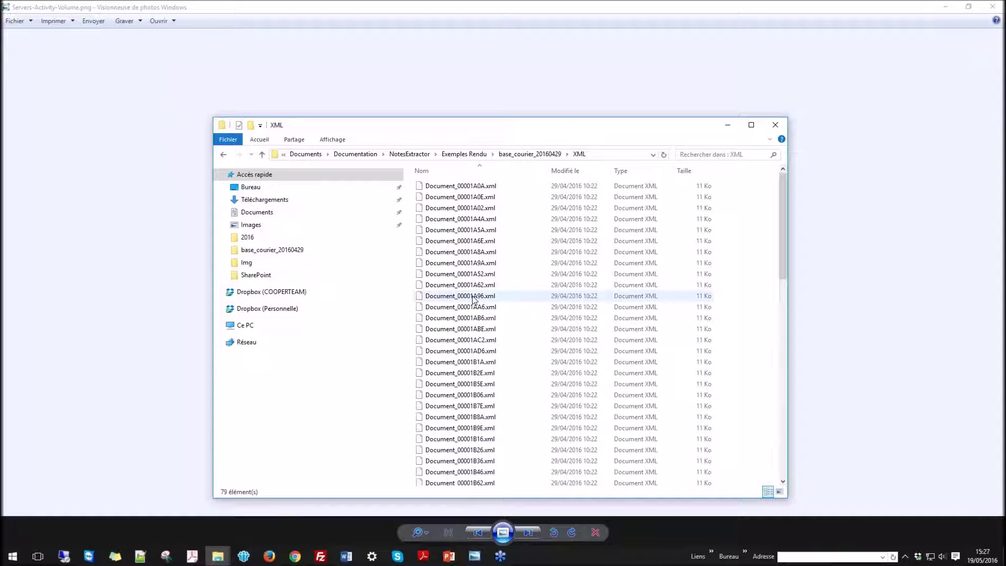
left_click_drag(478, 127, 449, 64)
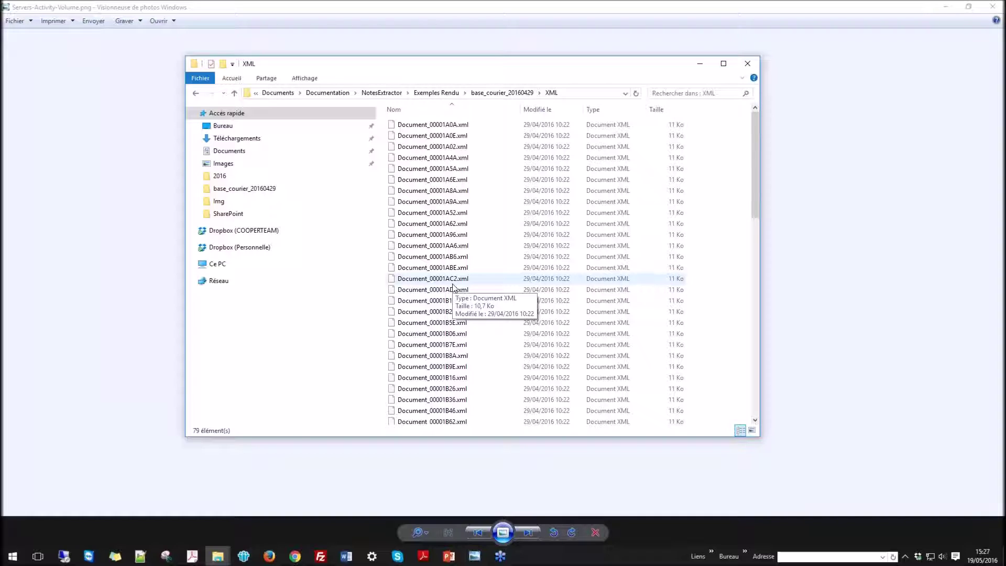
left_click(501, 93)
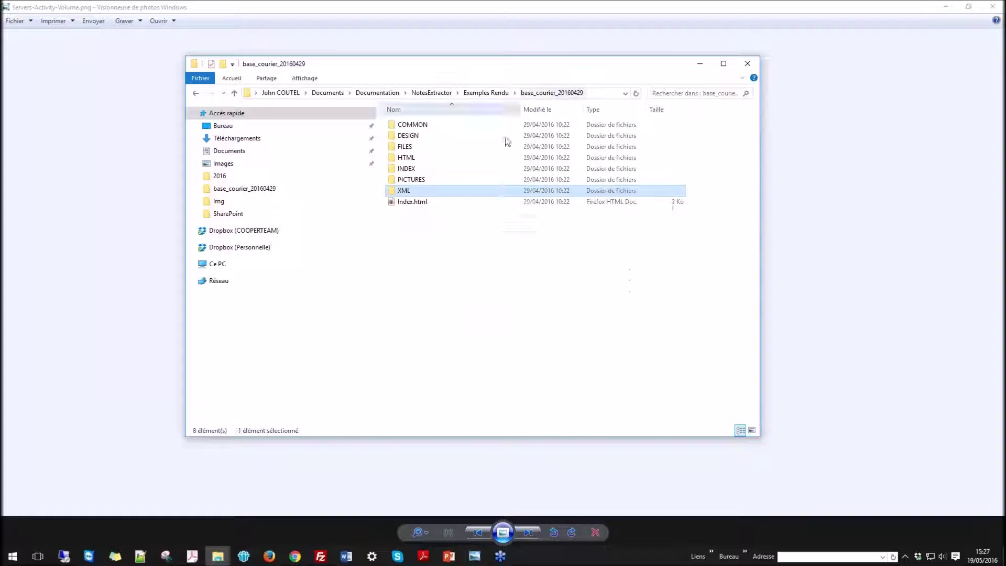
- Open Index.html from base_courier_20160429 in Firefox, and examine the drive and file name parts of its local address
left_click(405, 204)
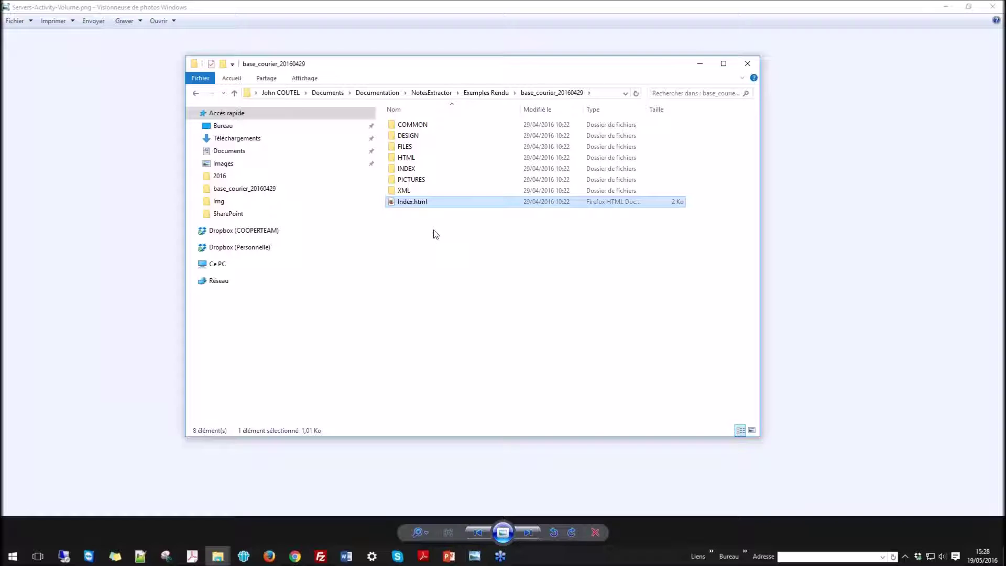
double_click(394, 204)
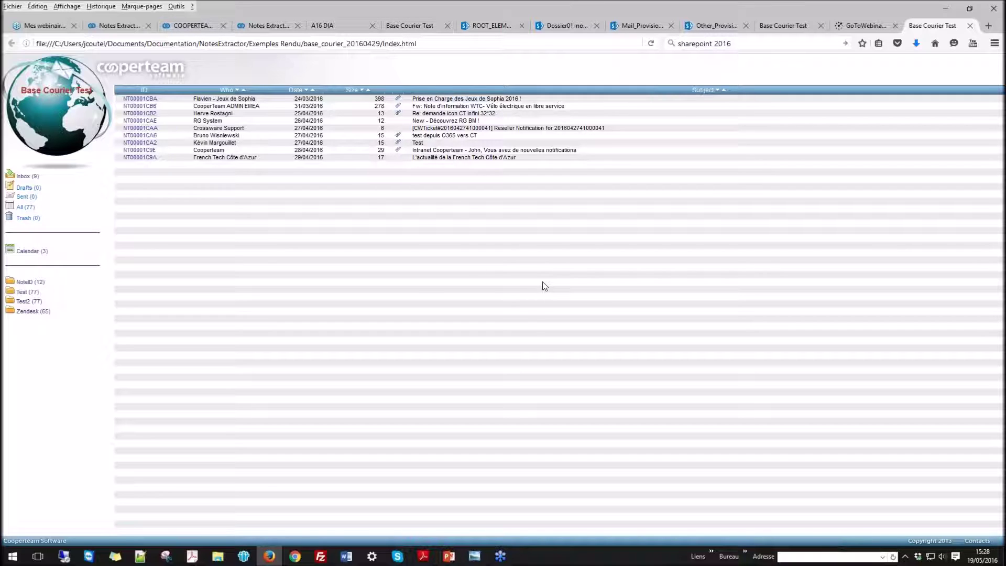
left_click(126, 45)
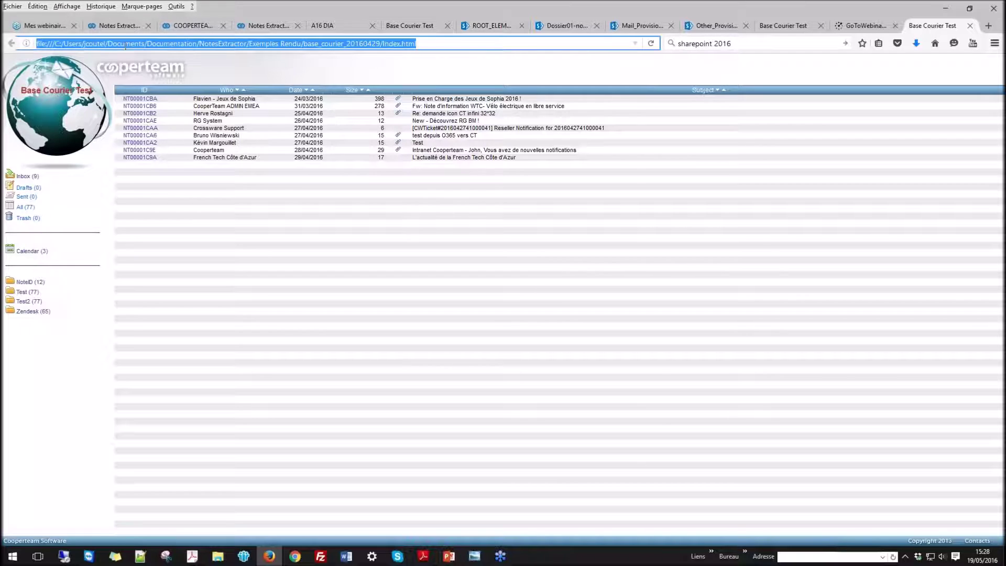
left_click_drag(64, 44, 51, 44)
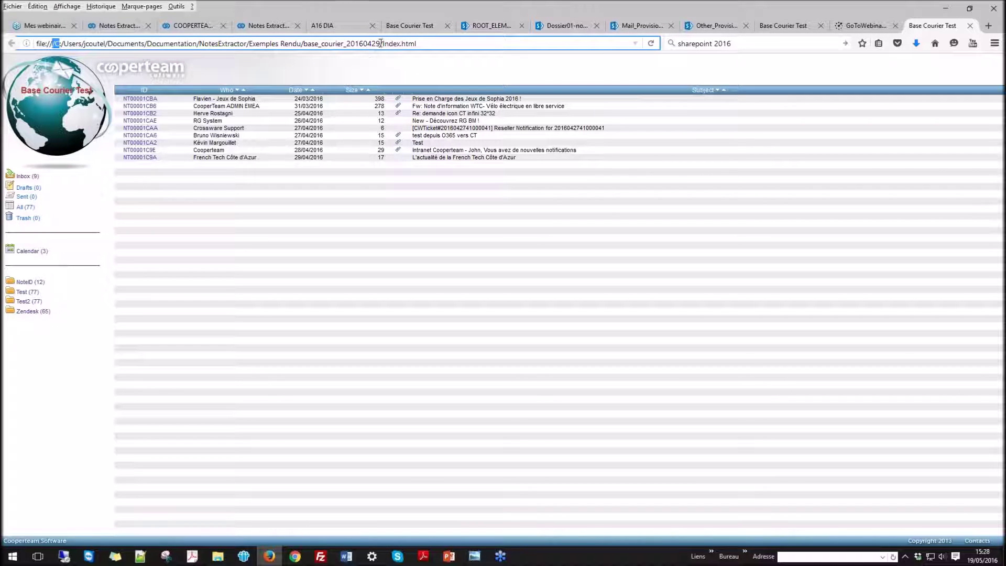
left_click_drag(381, 43, 429, 43)
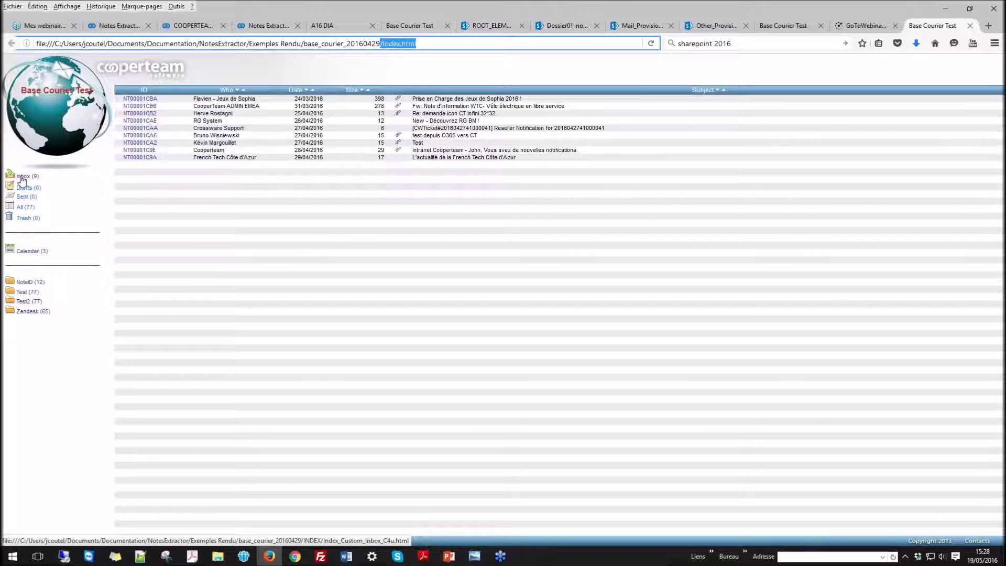
- Open the inbox message "Re: demande icon CT infini 32*32", review its sender, and expand and collapse the quoted reply
left_click(24, 199)
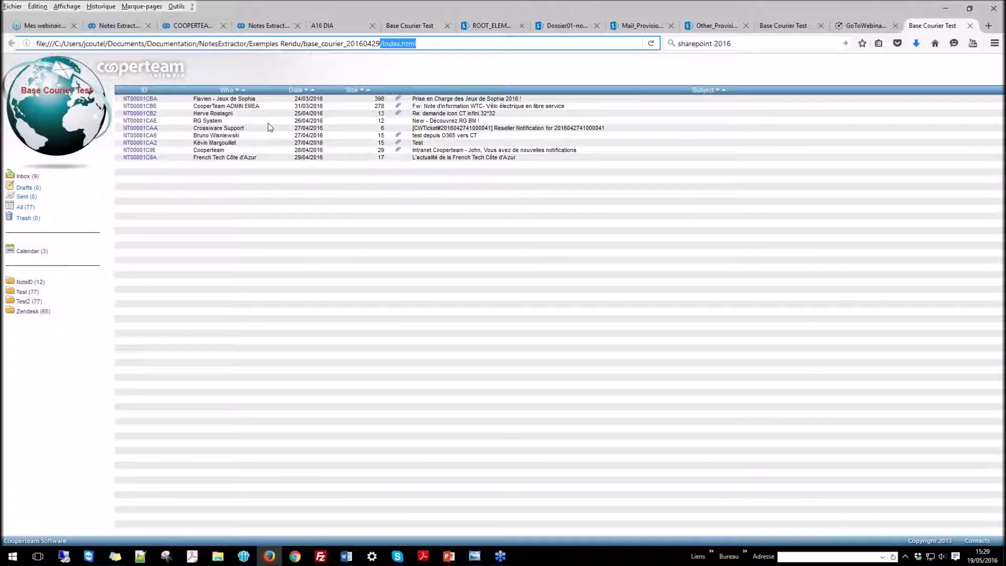
left_click(146, 113)
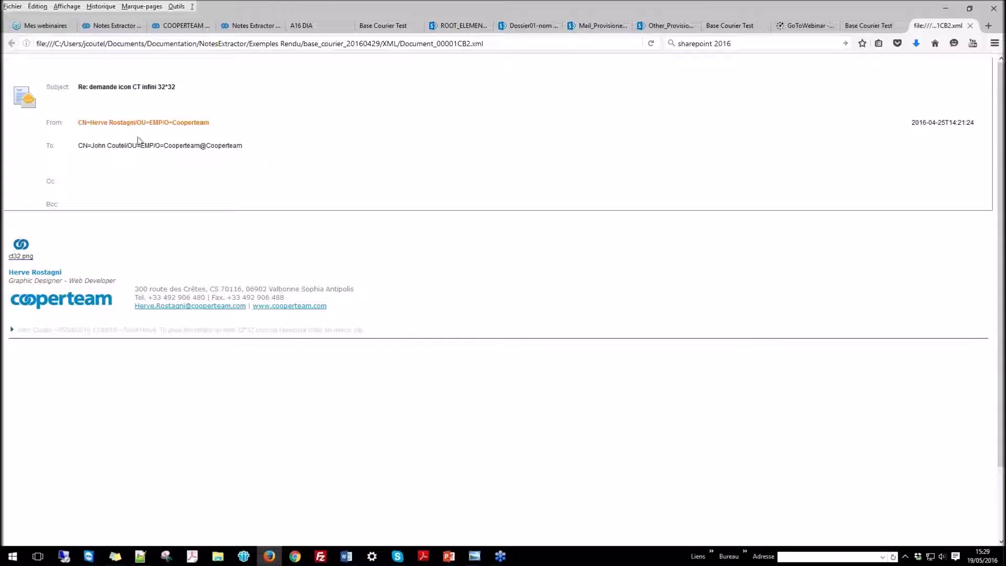
left_click_drag(87, 122, 135, 123)
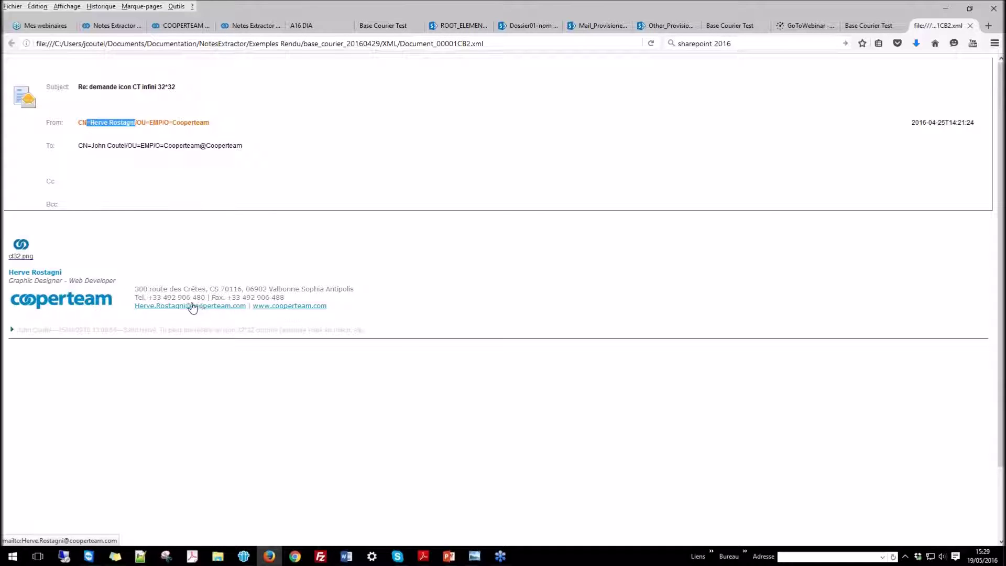
left_click(12, 331)
scroll(79, 393, "down", 3)
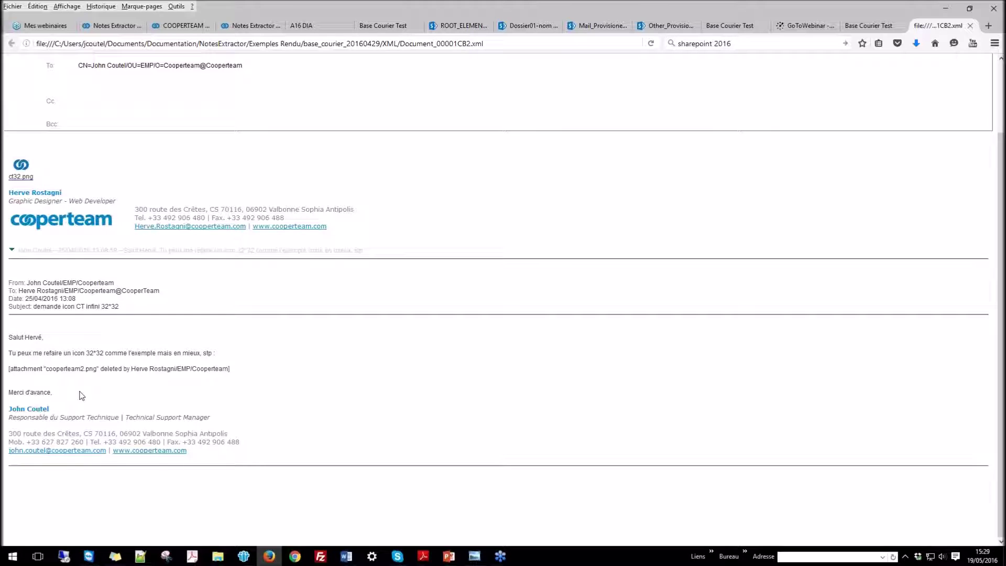
left_click(11, 250)
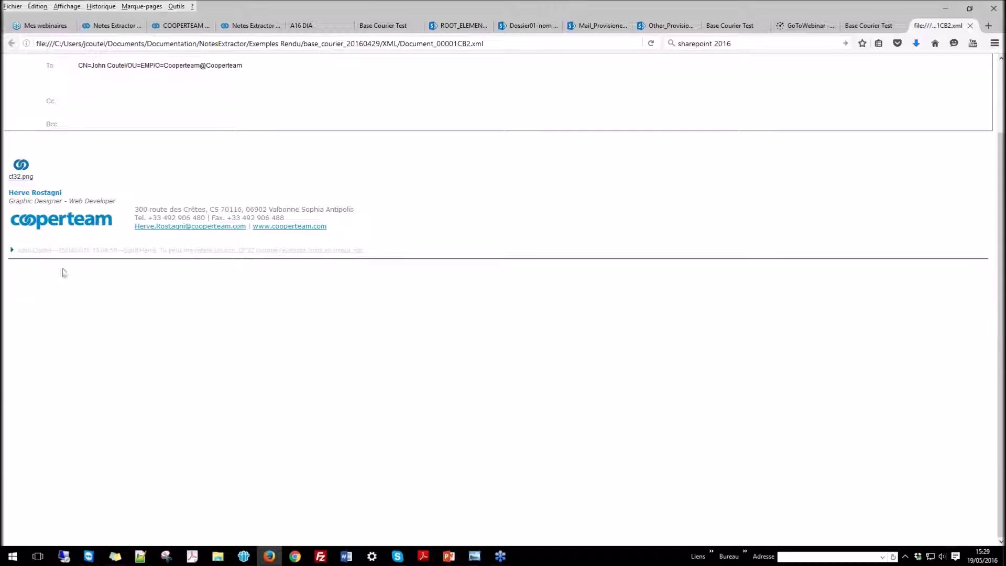
scroll(105, 278, "up", 3)
- Check the link options of the ct32.png attachment, and close the message
right_click(25, 247)
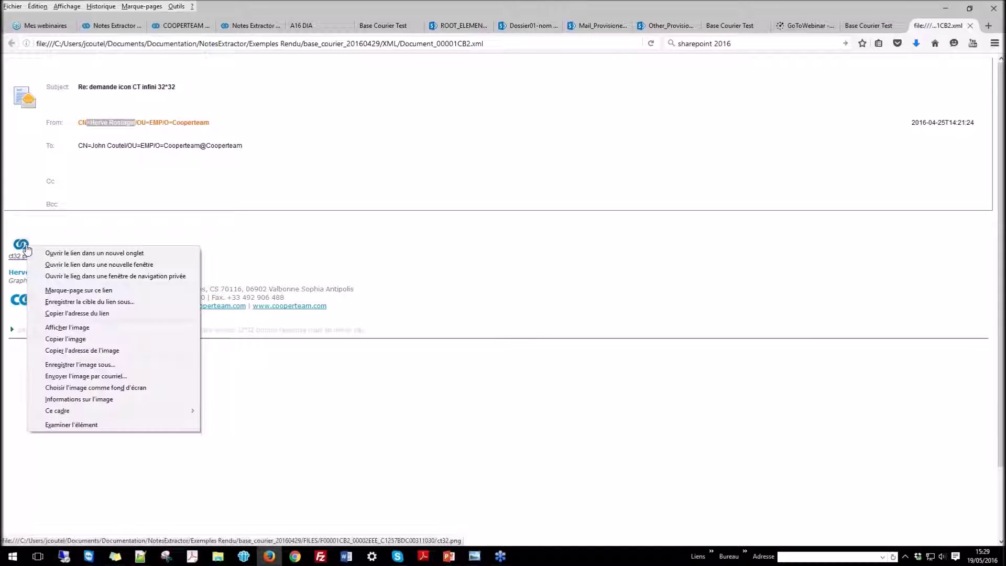
left_click(293, 249)
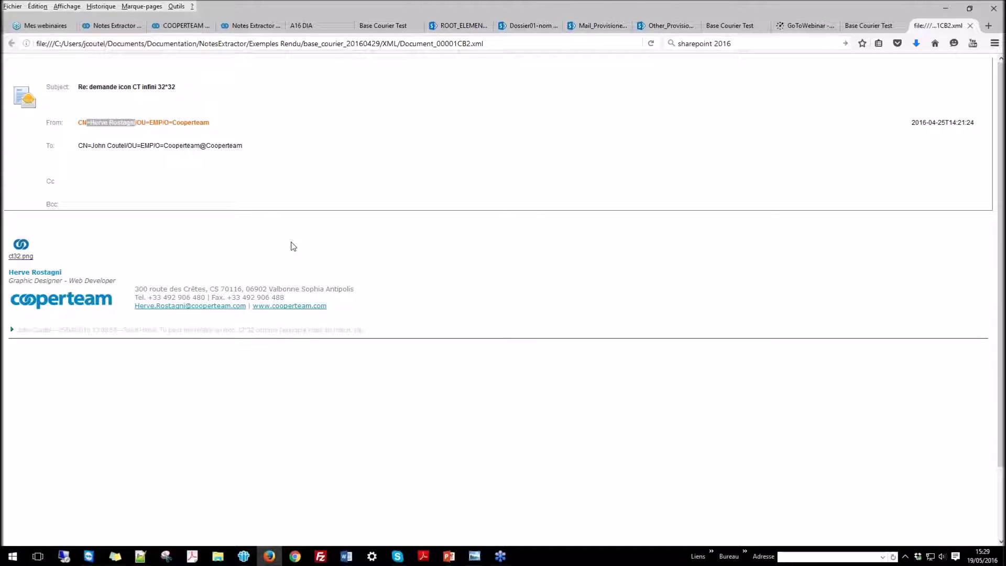
left_click(970, 25)
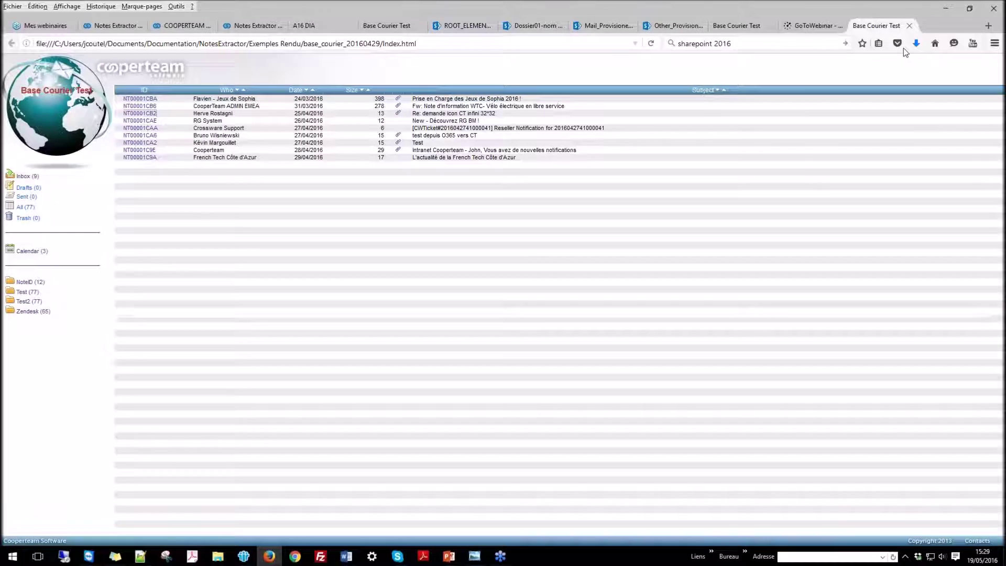
- Show the Calendar view, expand 2016 and month 05, view the "Public bank Holiday - Ascension" entry, and close it
left_click(27, 251)
left_click(120, 98)
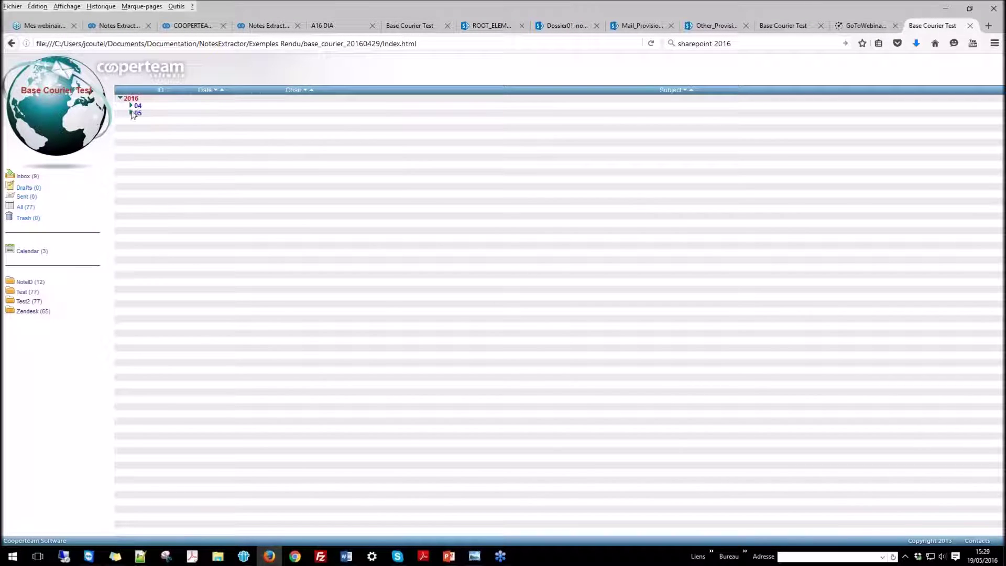
left_click(132, 112)
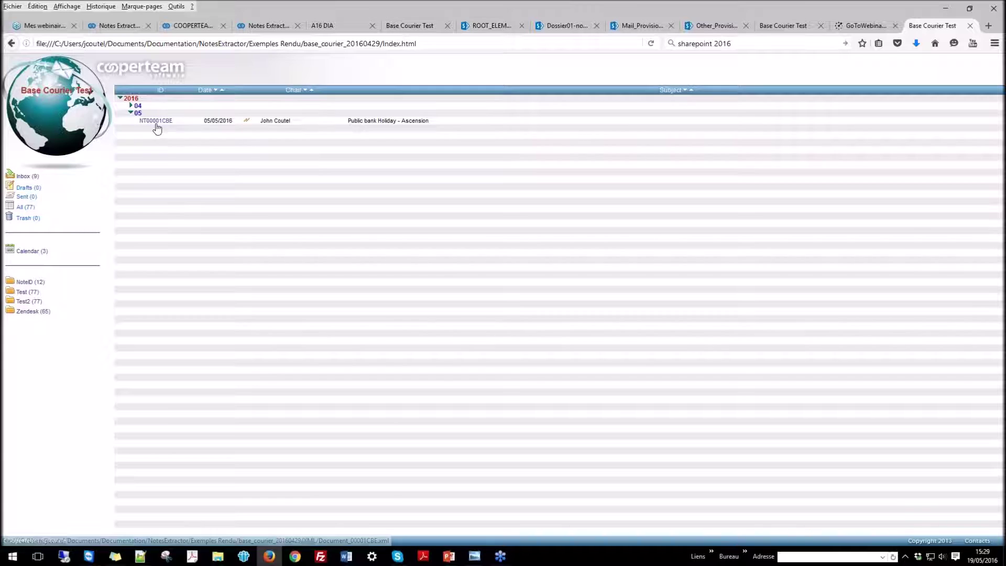
left_click(156, 122)
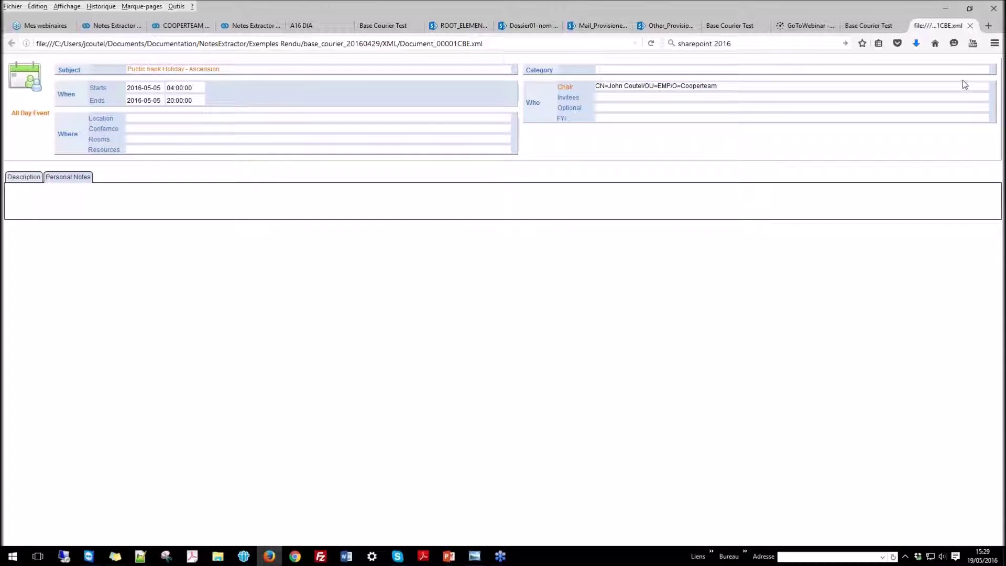
left_click(970, 25)
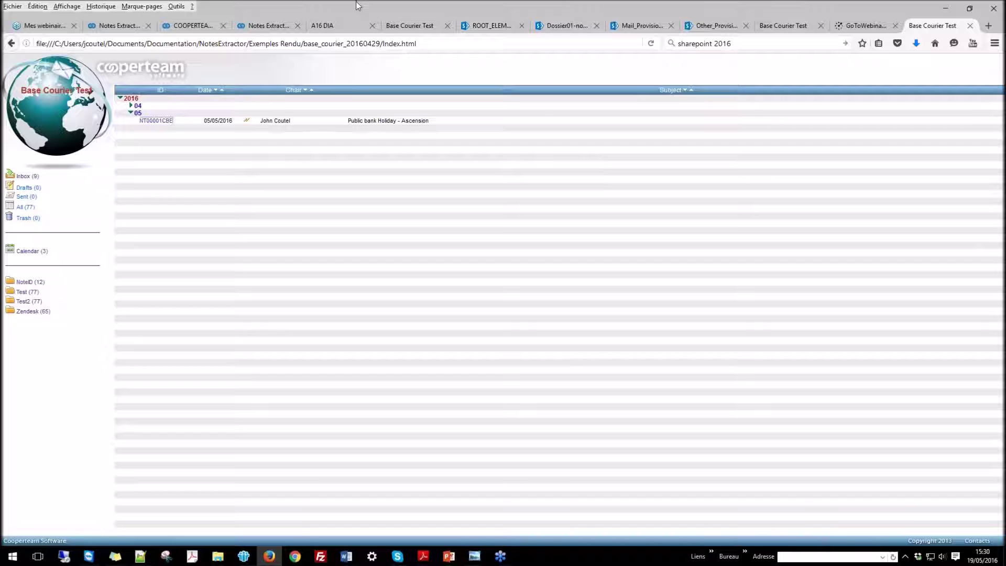
- In the A16 DIA export, look inside the Docs / Infos, PA Navidad and Proyectos categories, and expand Análisis y catas
left_click(330, 28)
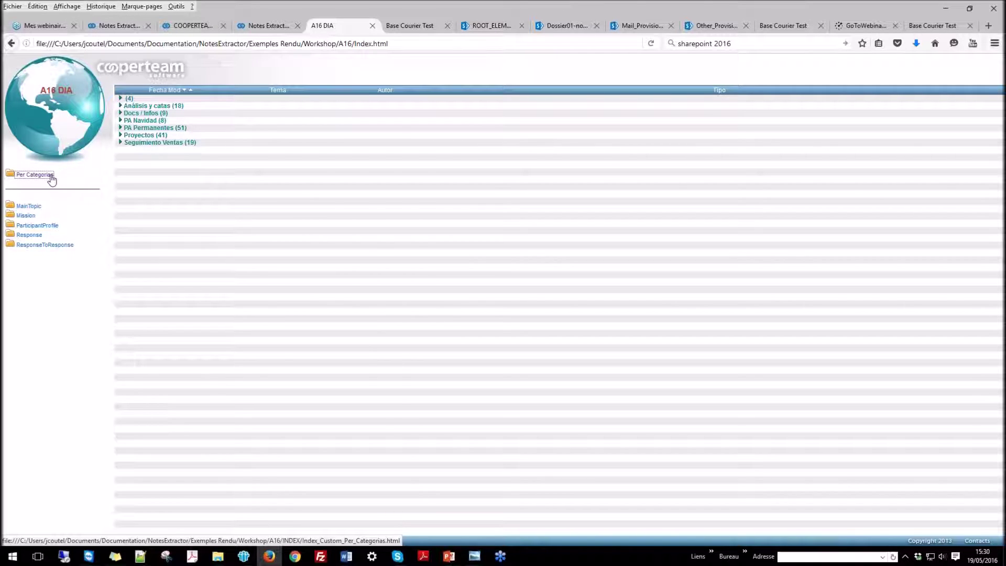
left_click(120, 113)
left_click(120, 113)
left_click(120, 120)
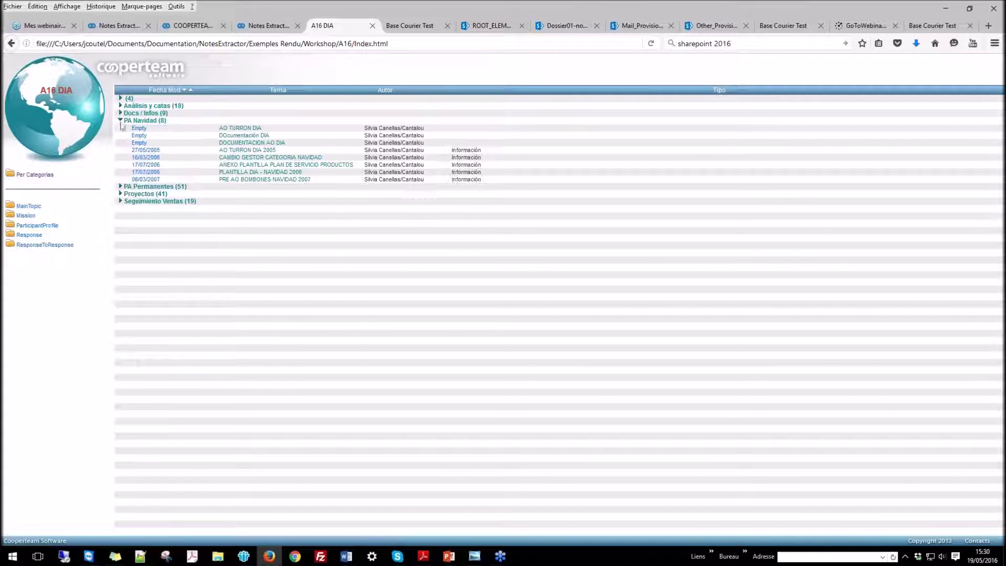
left_click(121, 194)
left_click(120, 194)
left_click(121, 121)
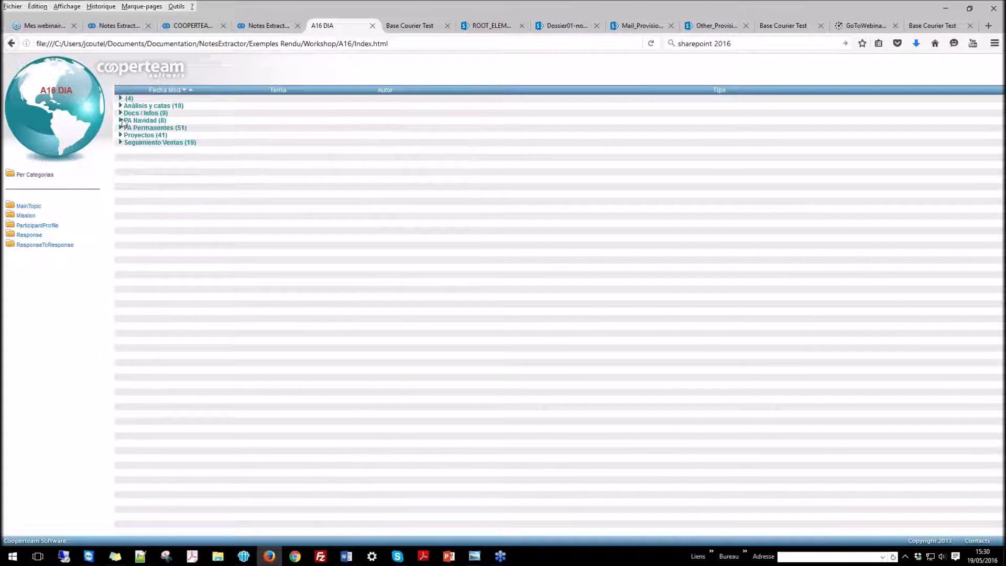
left_click(178, 106)
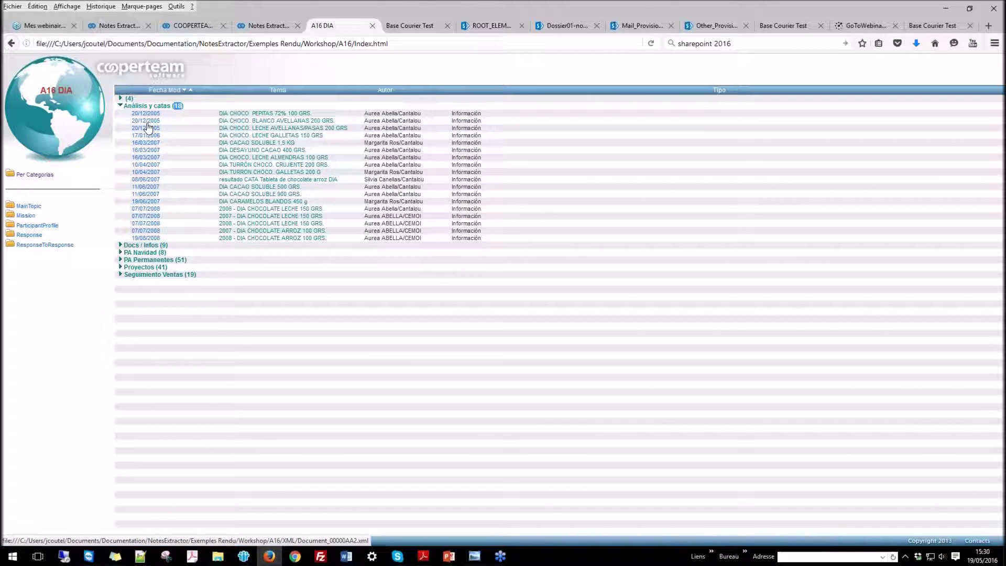
- Open the "DIA CHOCO. LECHE GALLETAS 150 GRS." document under Análisis y catas and examine its fields and PDF attachment
left_click(146, 136)
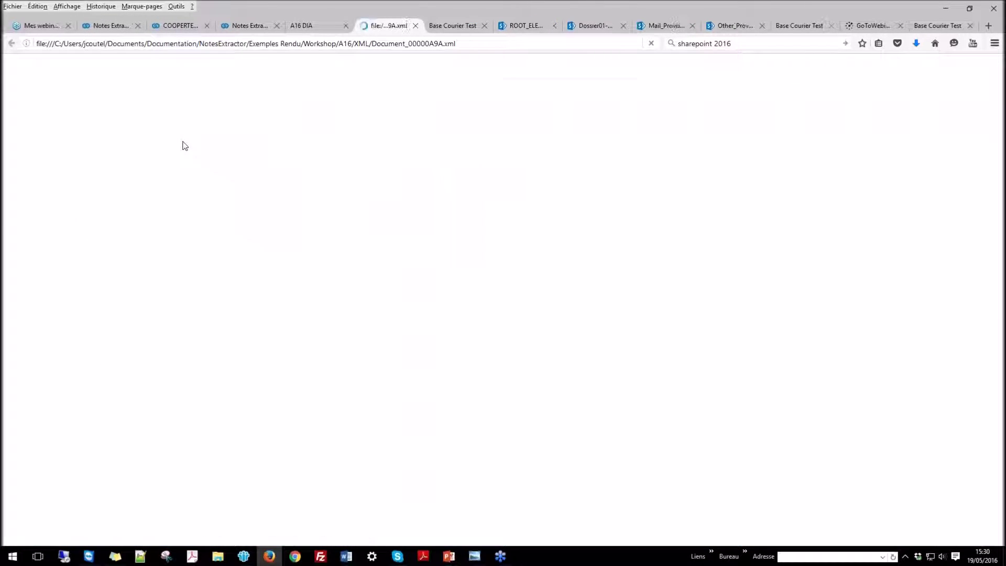
scroll(240, 298, "down", 10)
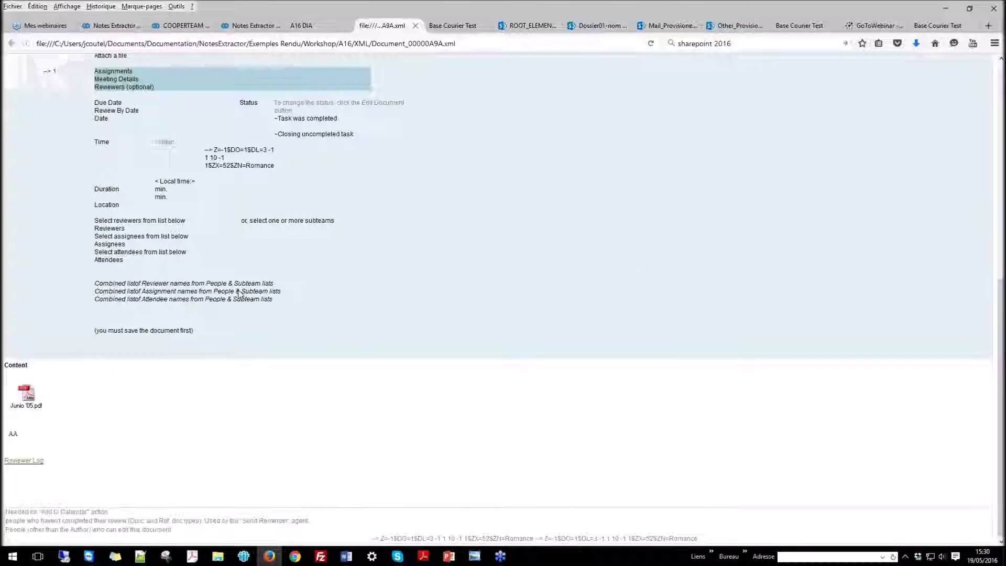
scroll(240, 295, "up", 2)
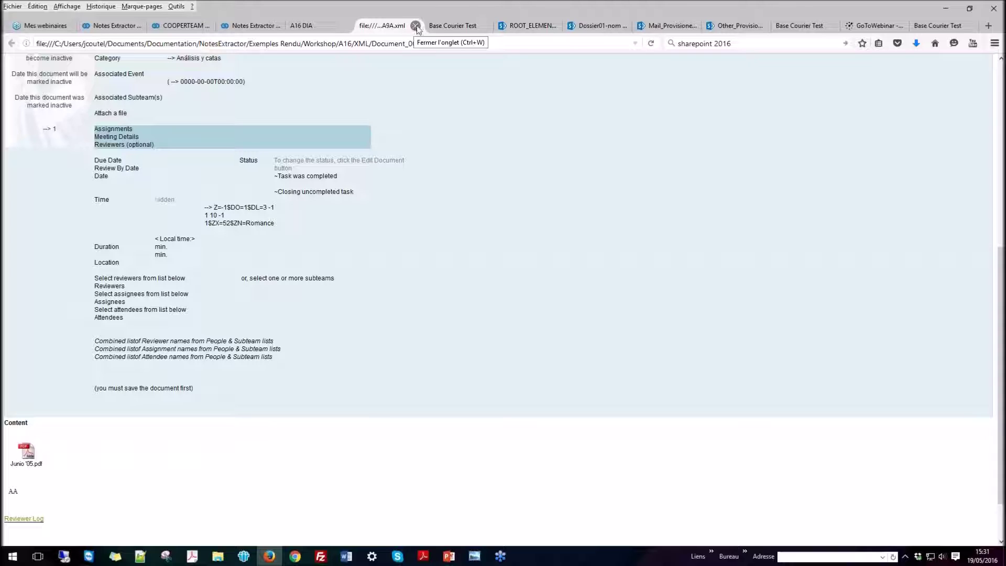
- View the Job Information page migrated to SharePoint and the Dossier01-nom item with its coursXSL.pdf attachment
left_click(524, 24)
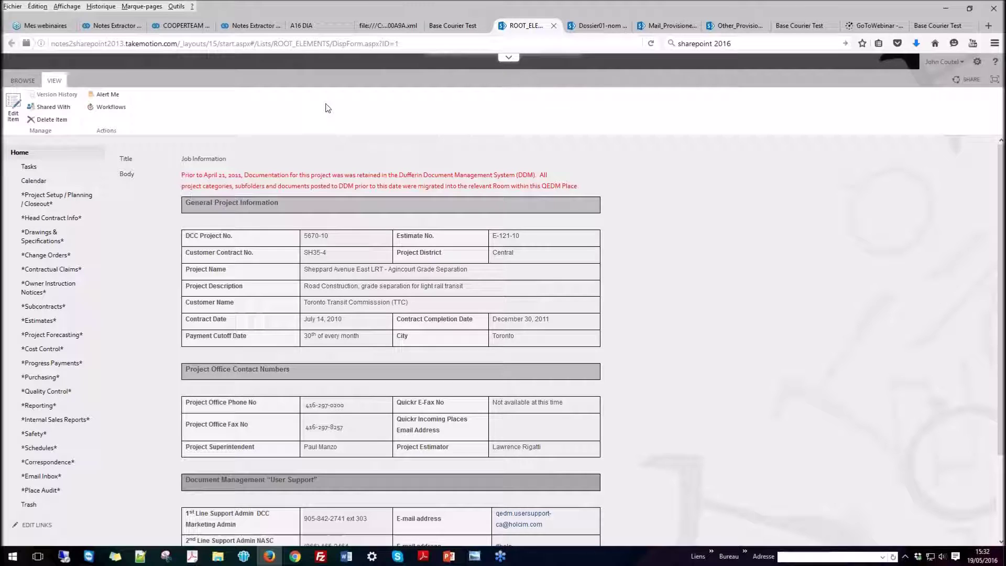
left_click(591, 27)
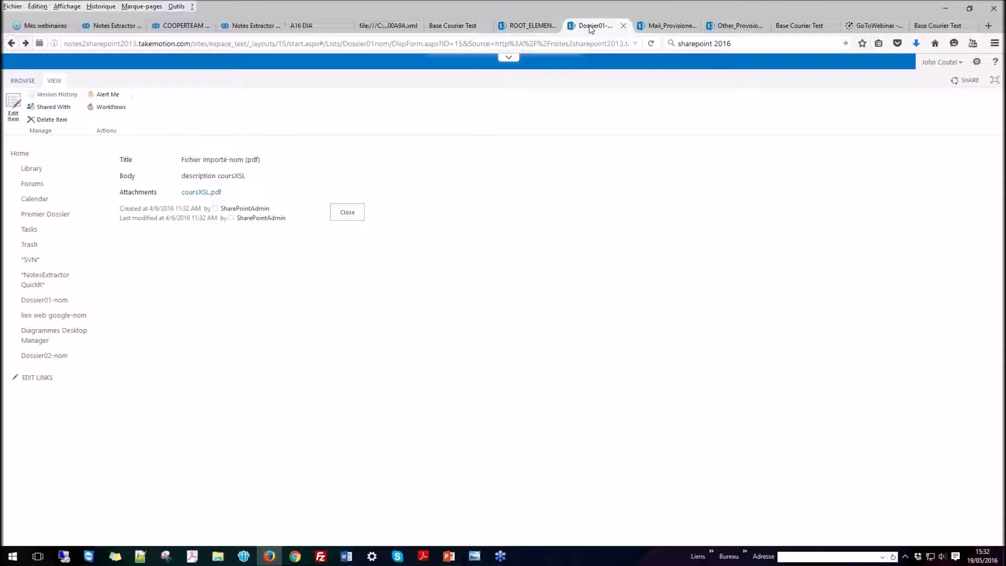
- In the SharePoint Mail inbox list, open item 00001A0E and read through its message body
left_click(665, 26)
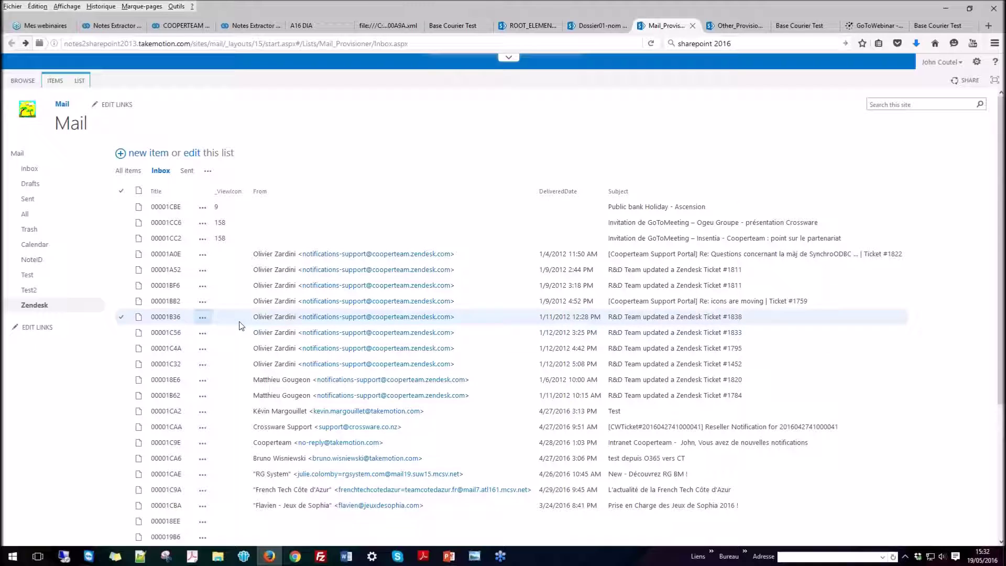
left_click(167, 254)
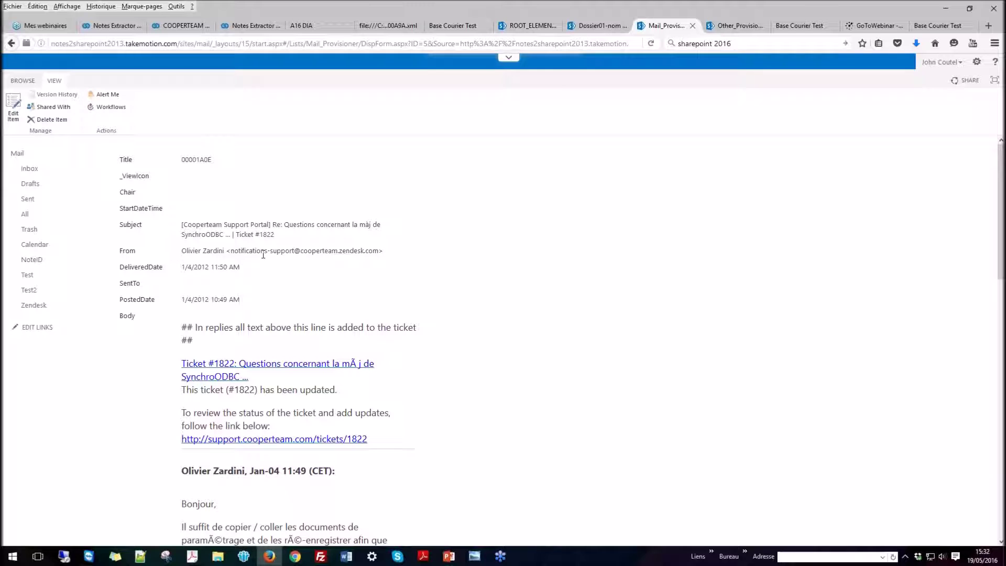
scroll(264, 254, "down", 12)
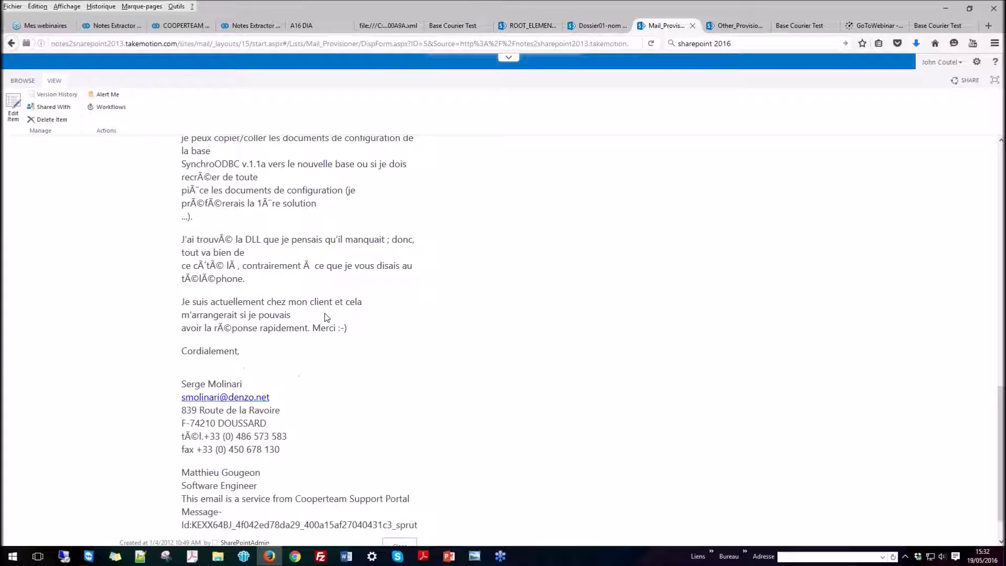
- In the Pour Cooperteam Formulaire list, edit item 00000916, enter "add new content" as the detailed description, and save it
left_click(737, 26)
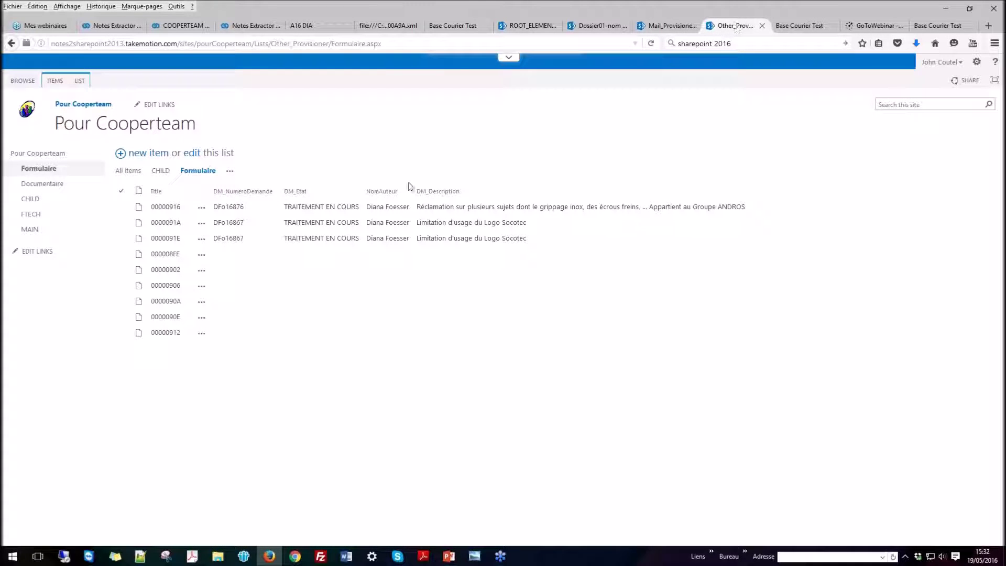
left_click(166, 207)
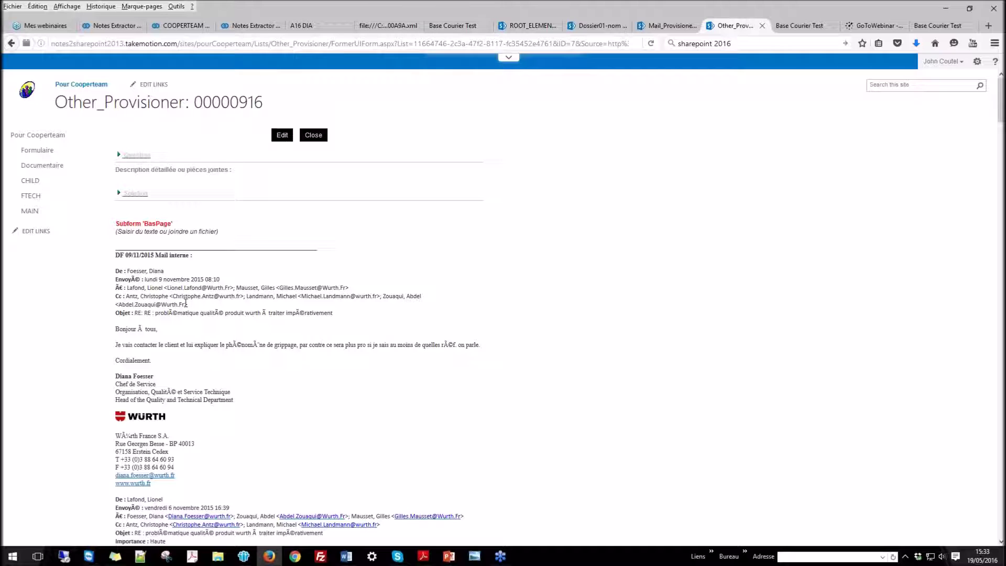
left_click(282, 136)
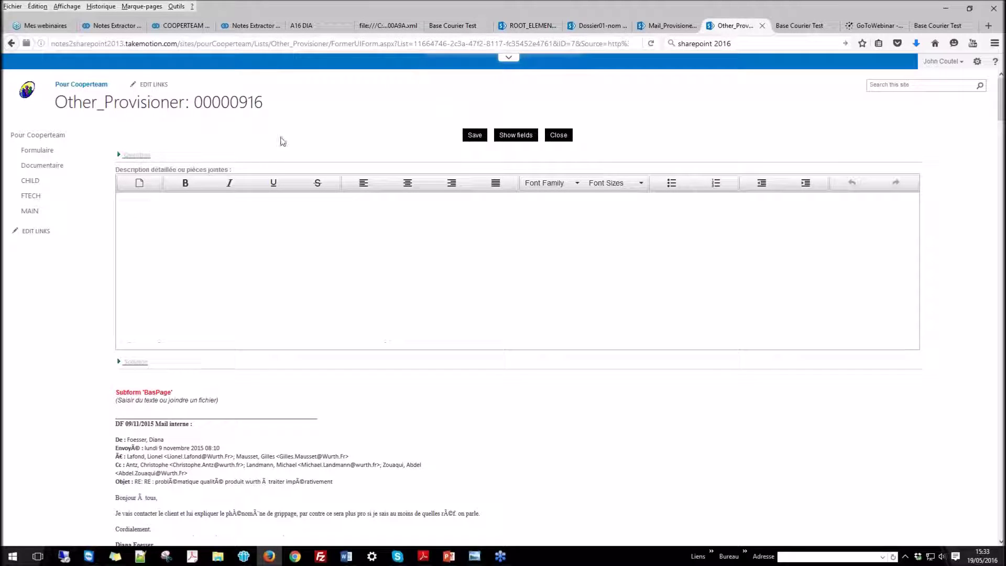
left_click(183, 220)
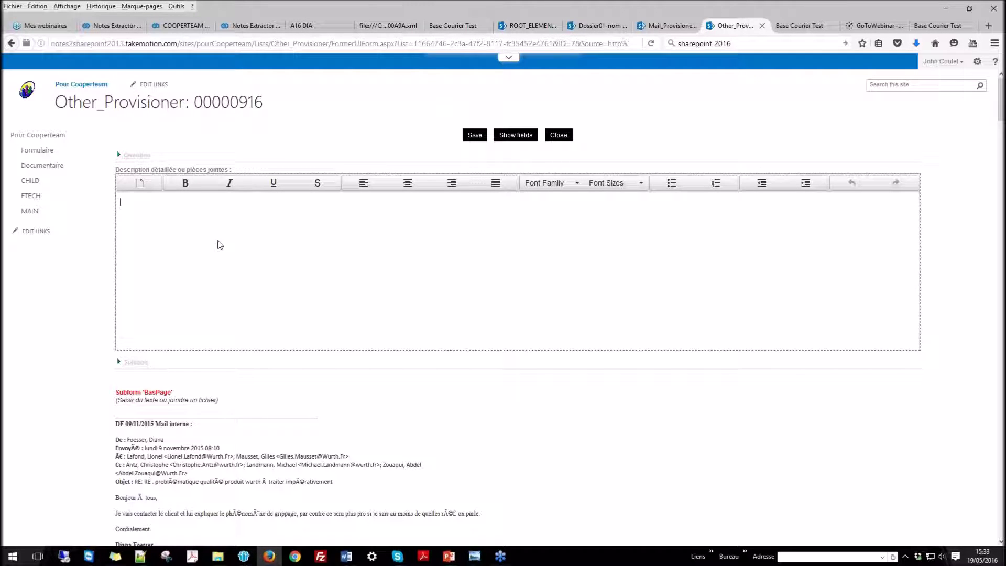
type("add new content")
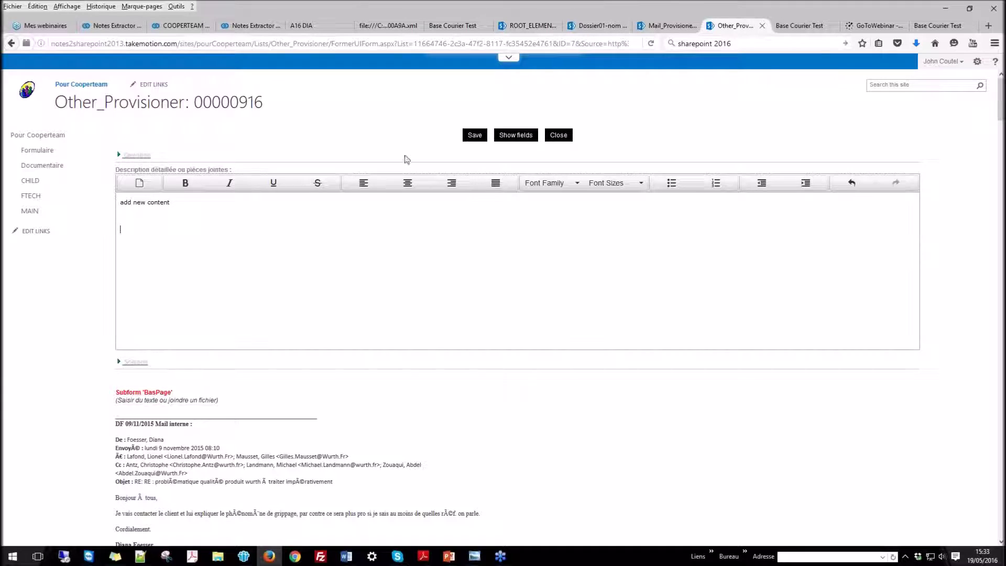
left_click(474, 135)
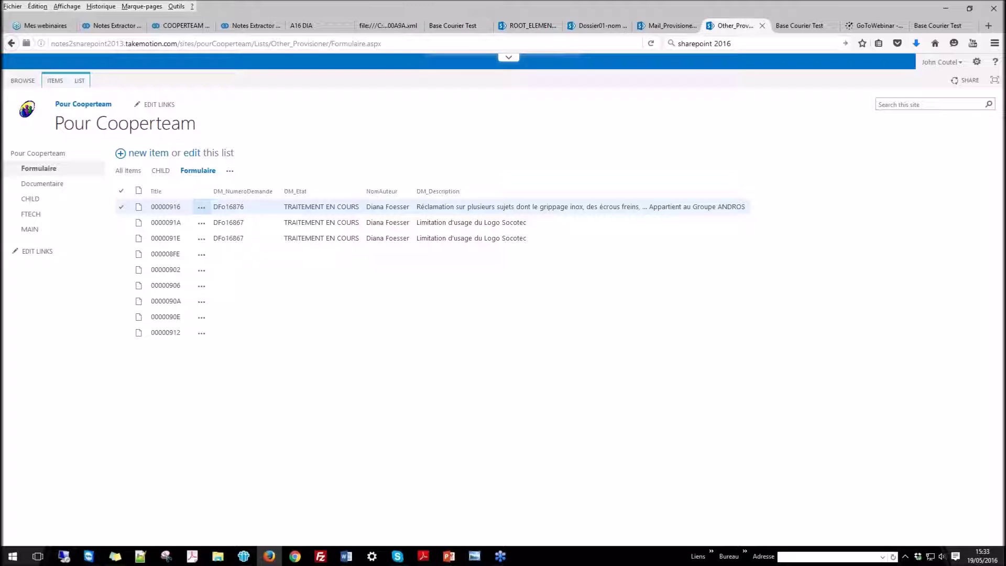
- Reopen item 00000916 to check the added description text, and search the Pour Cooperteam site for "content"
left_click(167, 207)
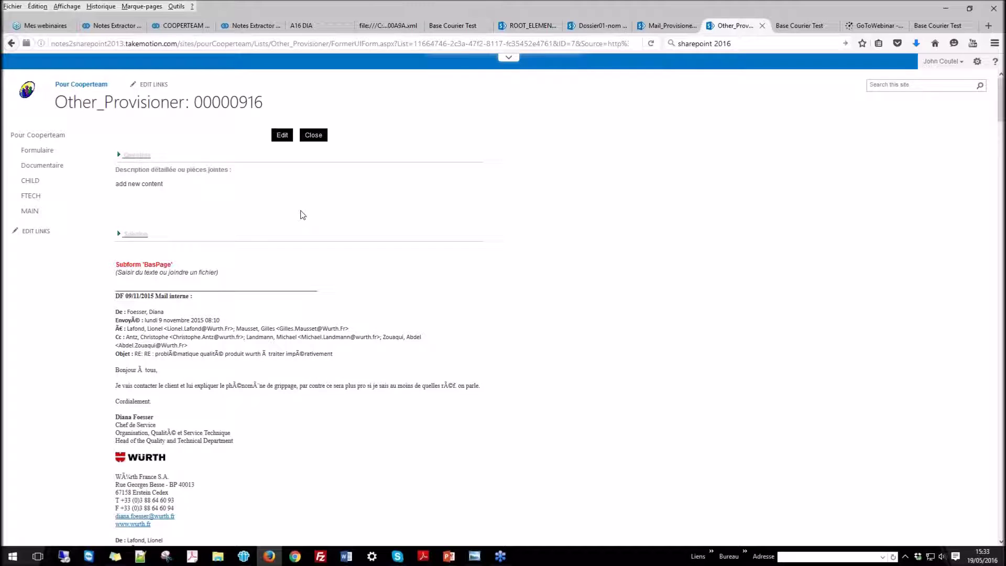
left_click_drag(116, 184, 164, 184)
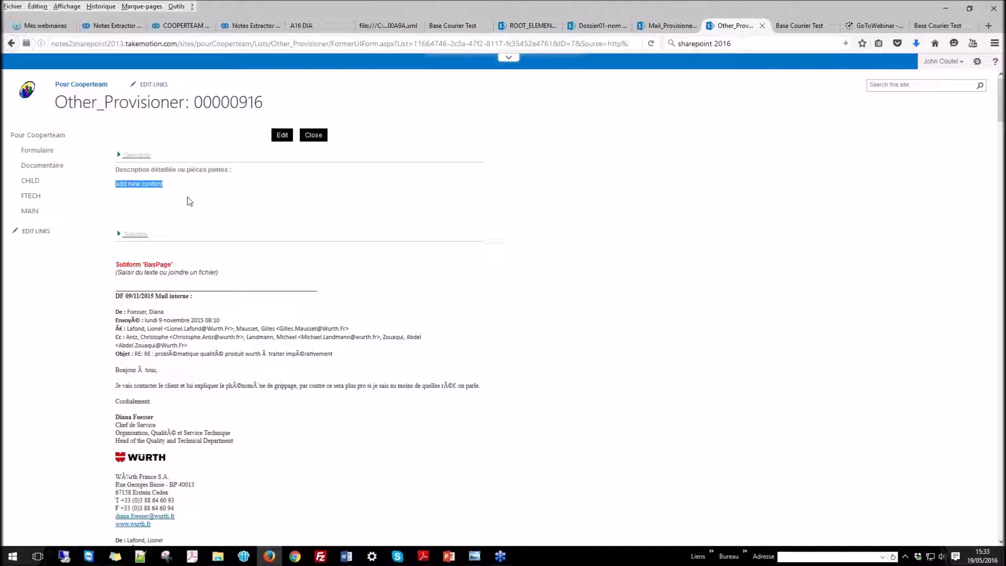
left_click(887, 85)
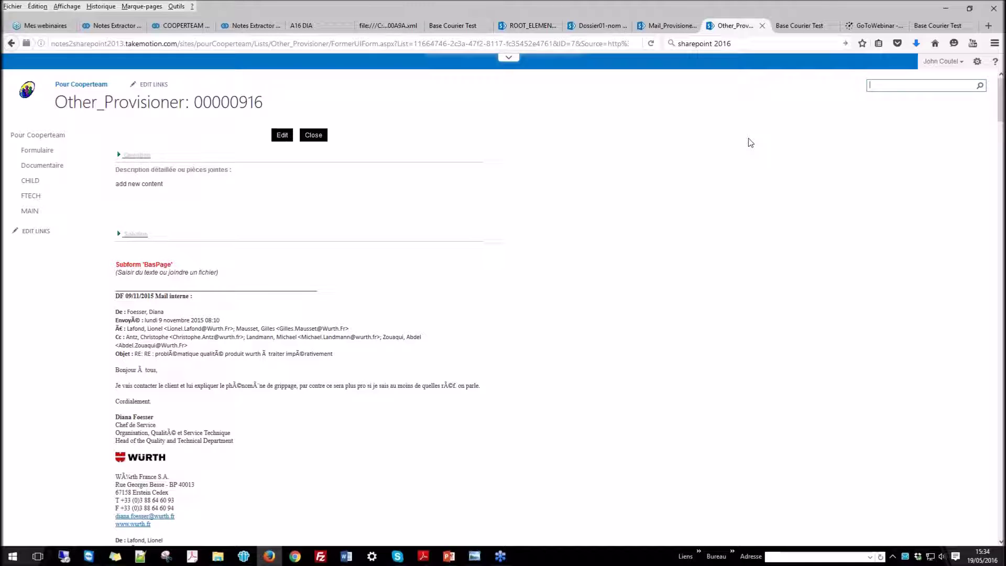
type("wurth")
key("Return")
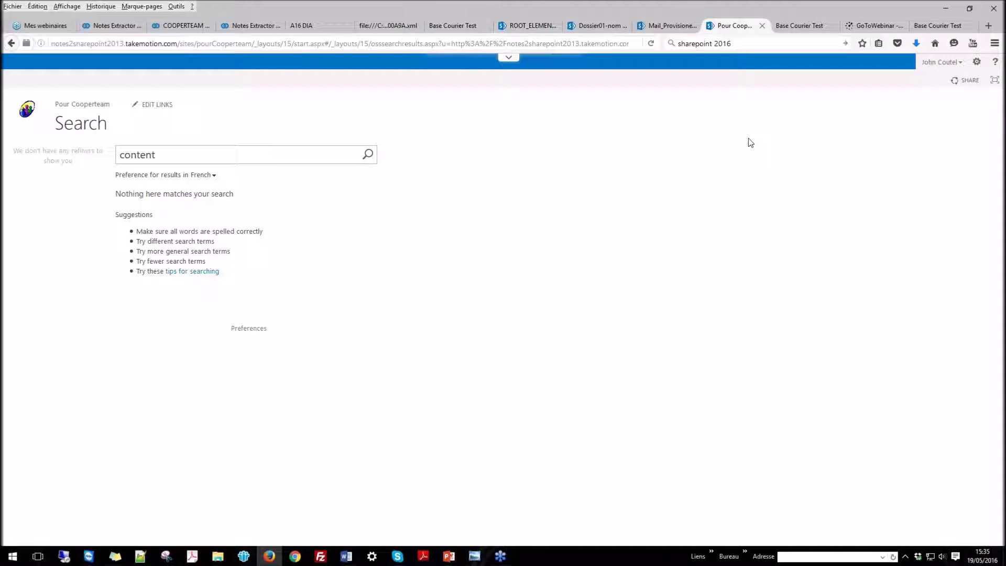
- Return to the Dossier01-nom item, switch to File Explorer, and select Form_Mail_Memo.xsl in the DESIGN folder of base_courier_20160429
left_click(668, 26)
left_click(600, 29)
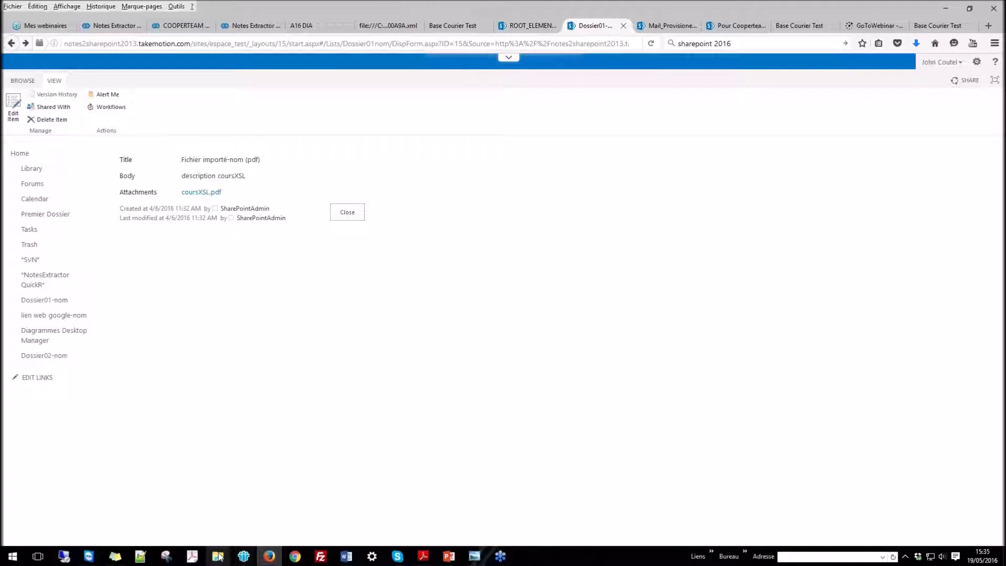
mouse_move(220, 558)
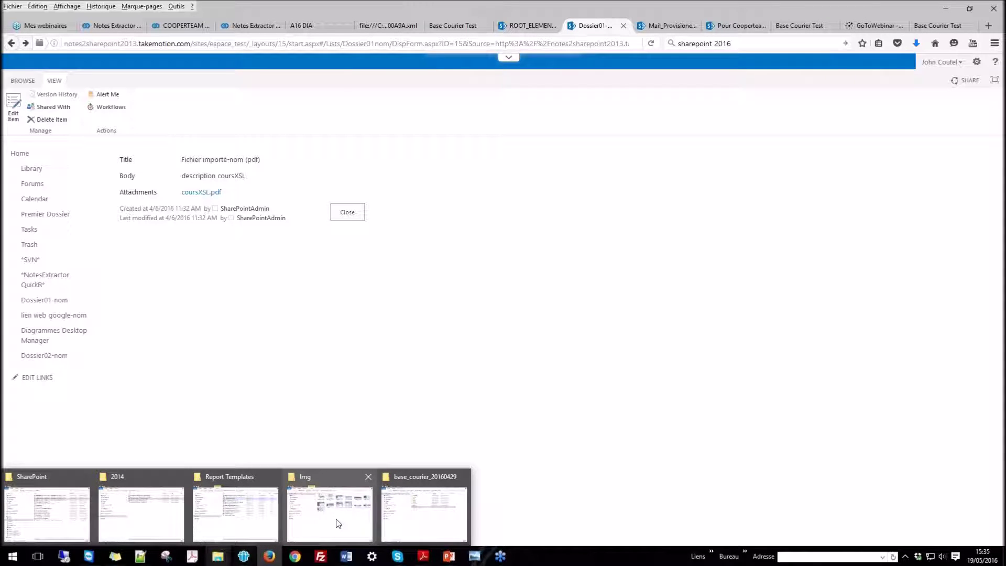
mouse_move(338, 523)
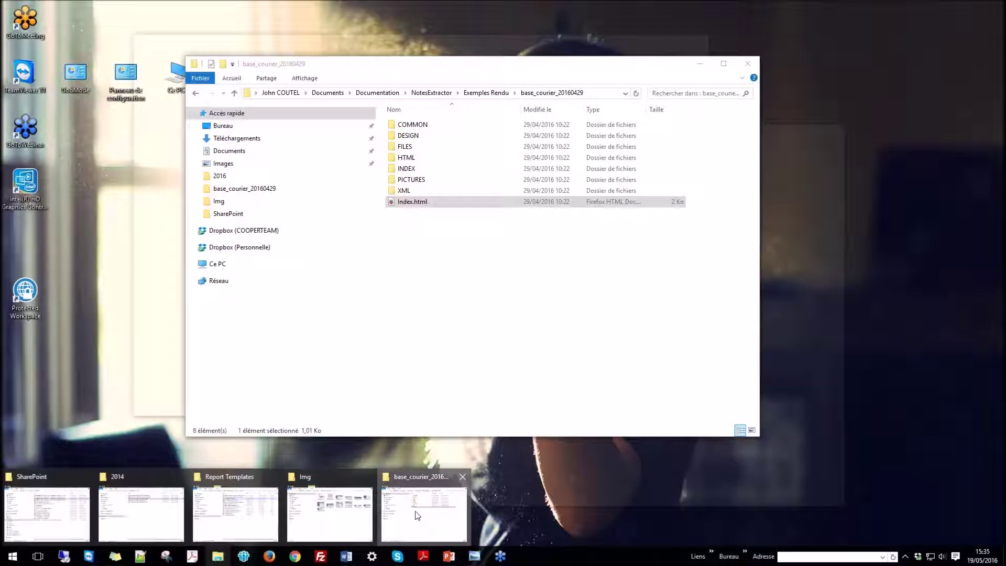
left_click(422, 514)
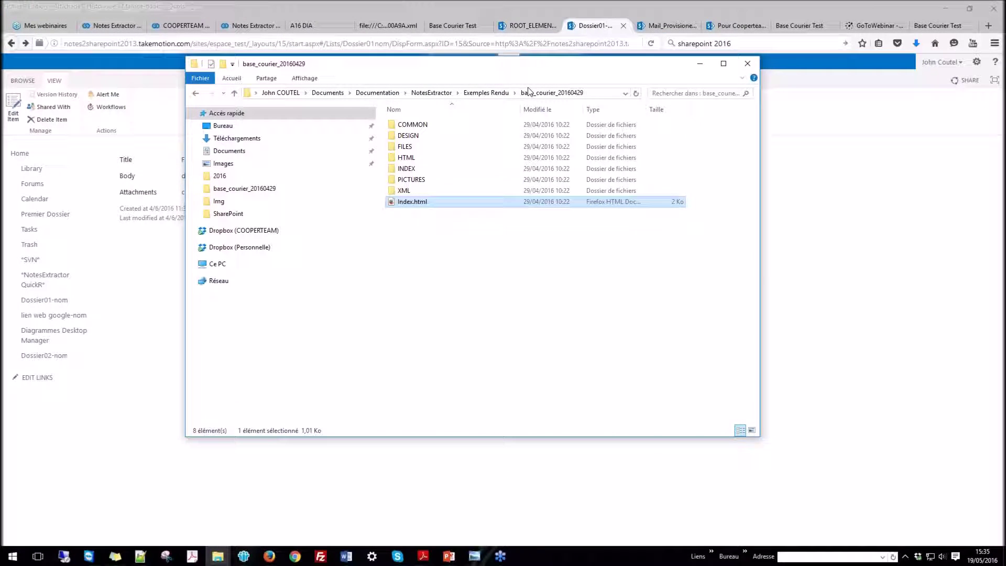
double_click(407, 135)
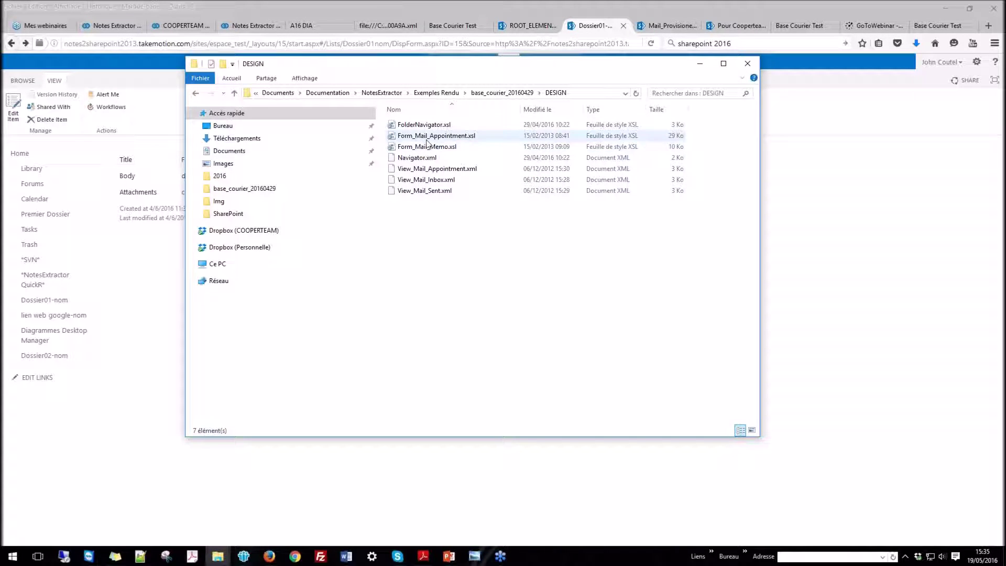
left_click(411, 149)
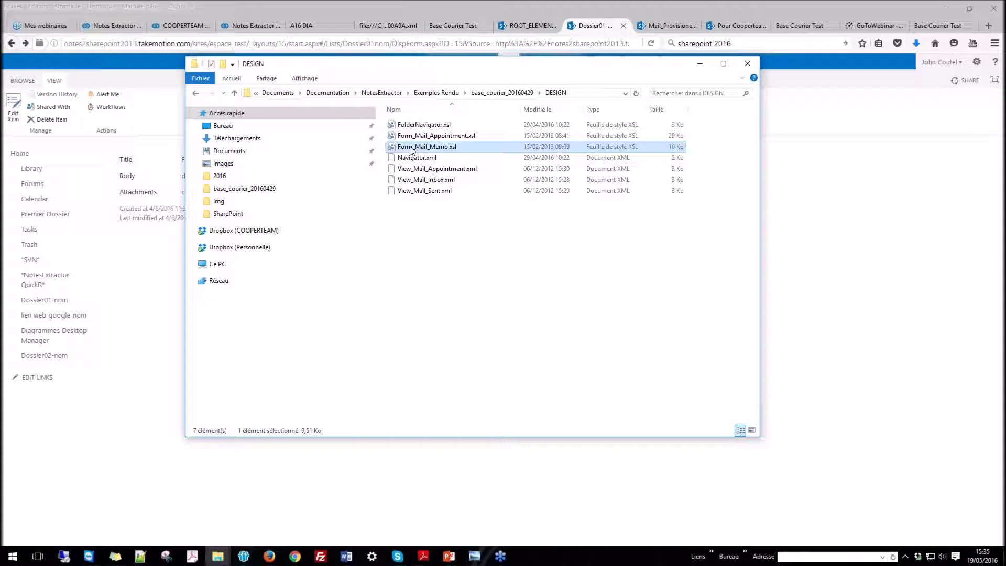